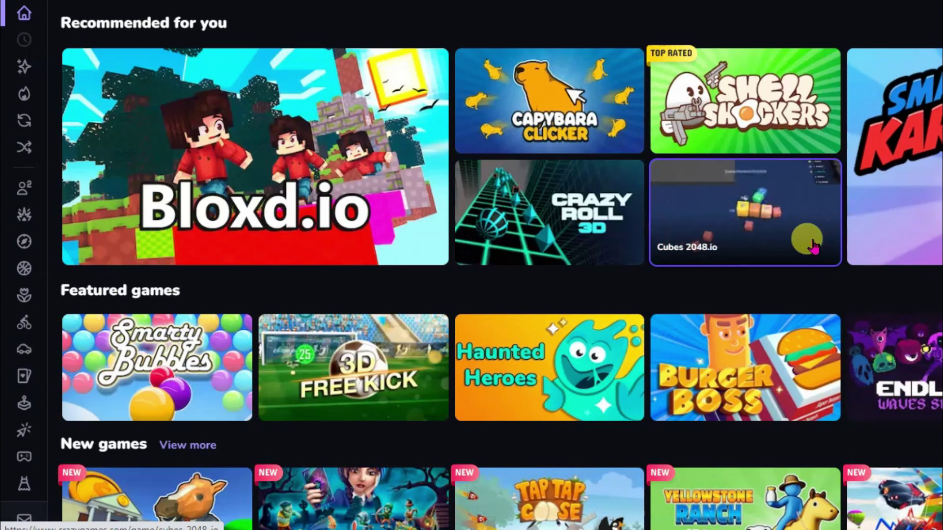
Scroll through the page and highlight the monthly Total Visits figure.
click(812, 245)
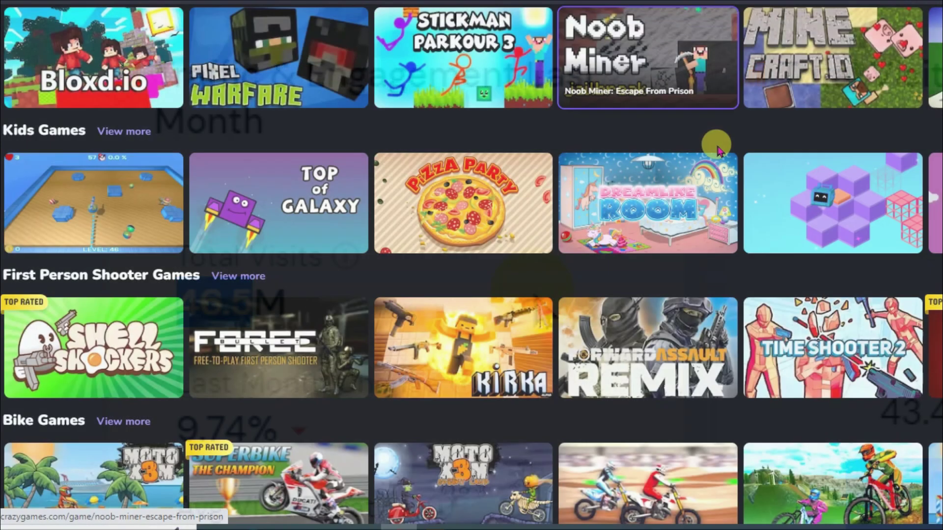
scroll(718, 152, down, 8)
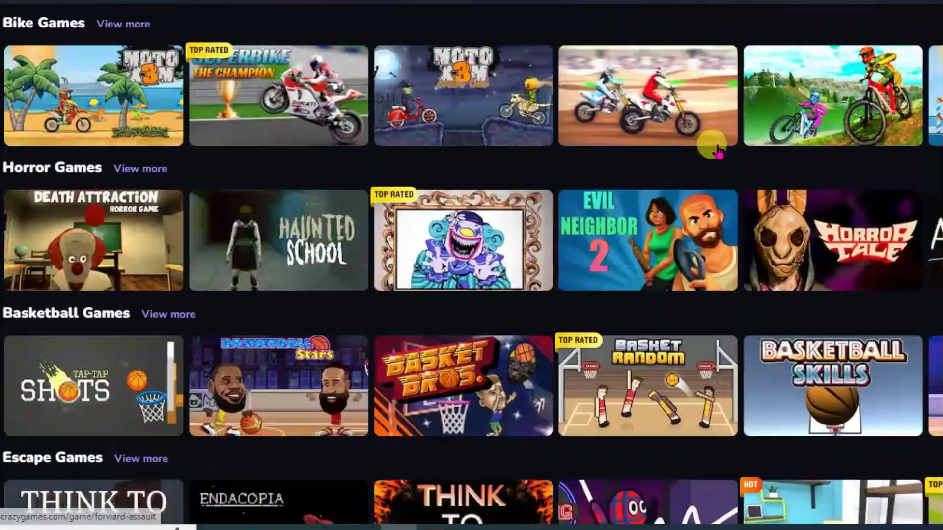
scroll(718, 151, down, 7)
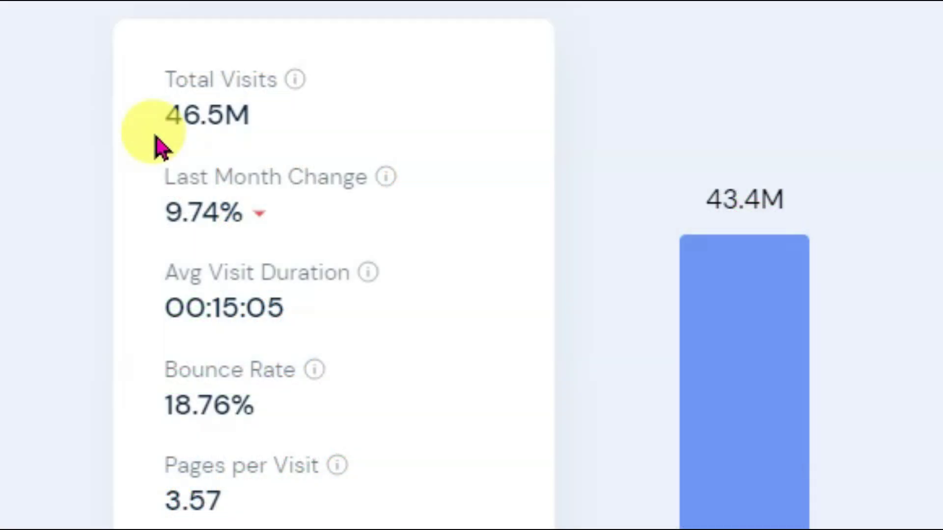
drag(153, 130, 287, 147)
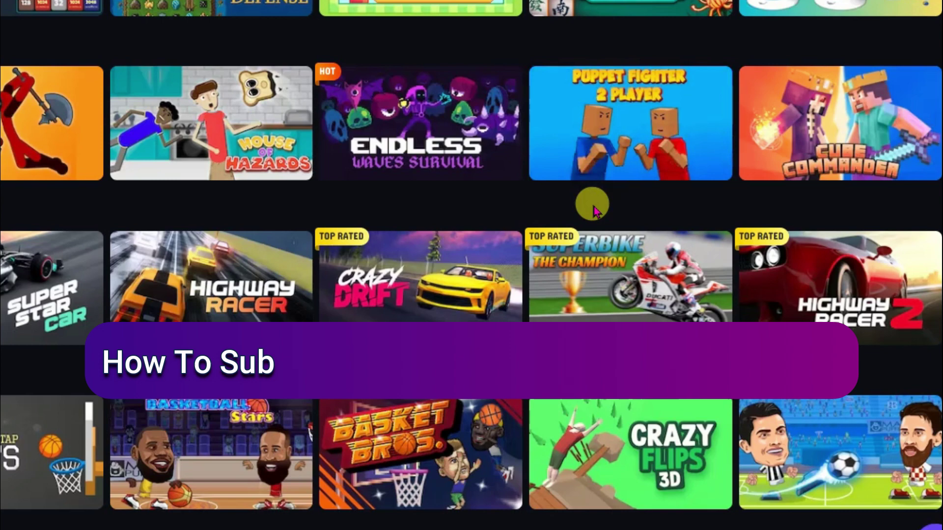
scroll(594, 211, down, 8)
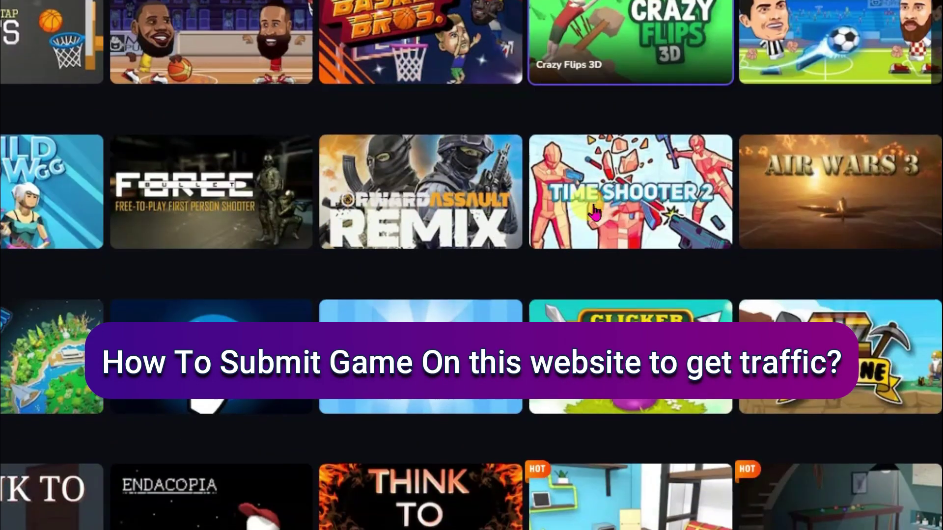
scroll(594, 210, down, 7)
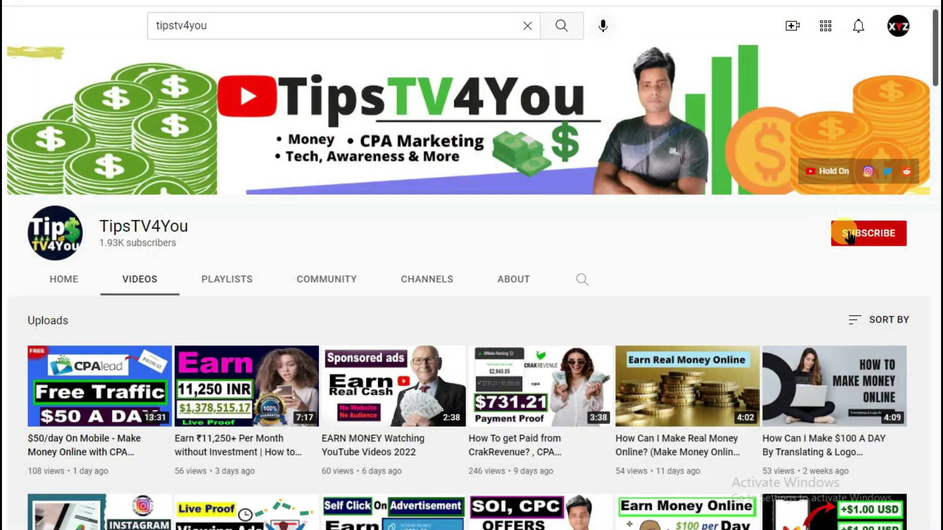
Subscribe to TipsTV4You and turn on All notifications.
click(849, 238)
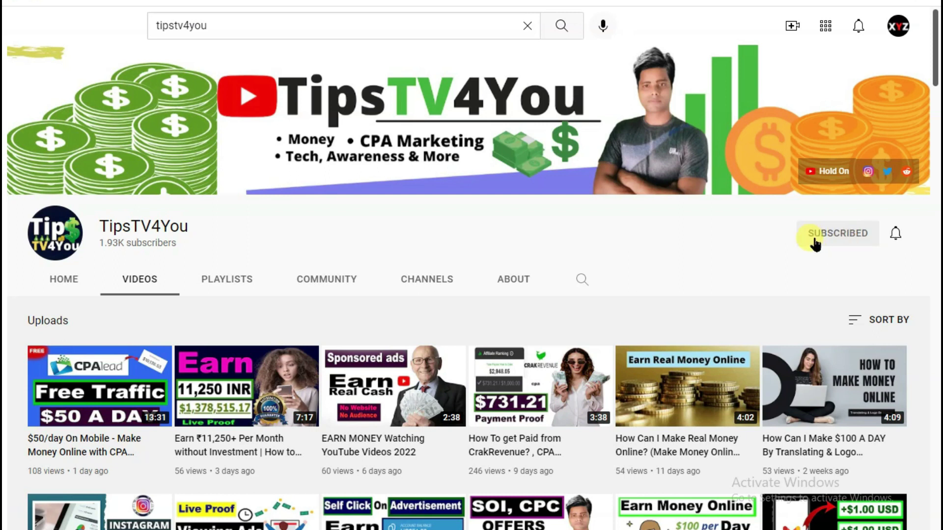
click(895, 235)
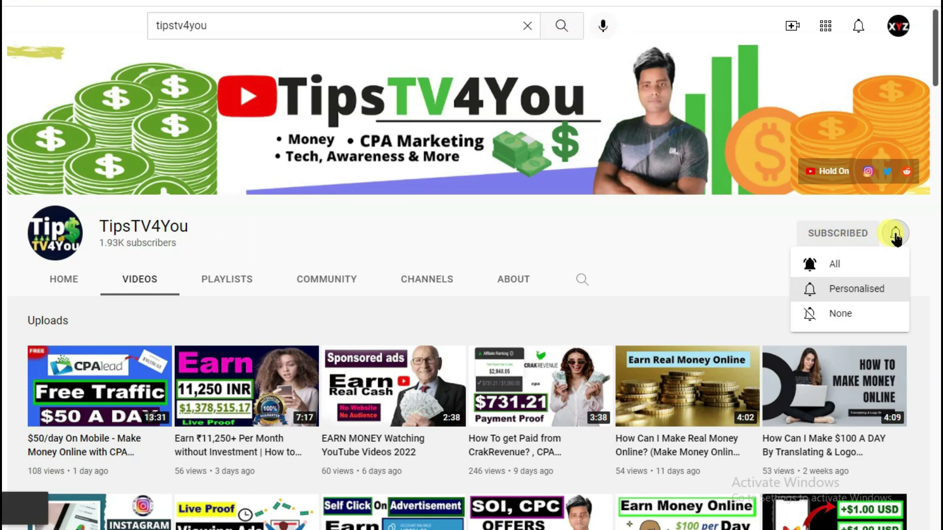
click(846, 263)
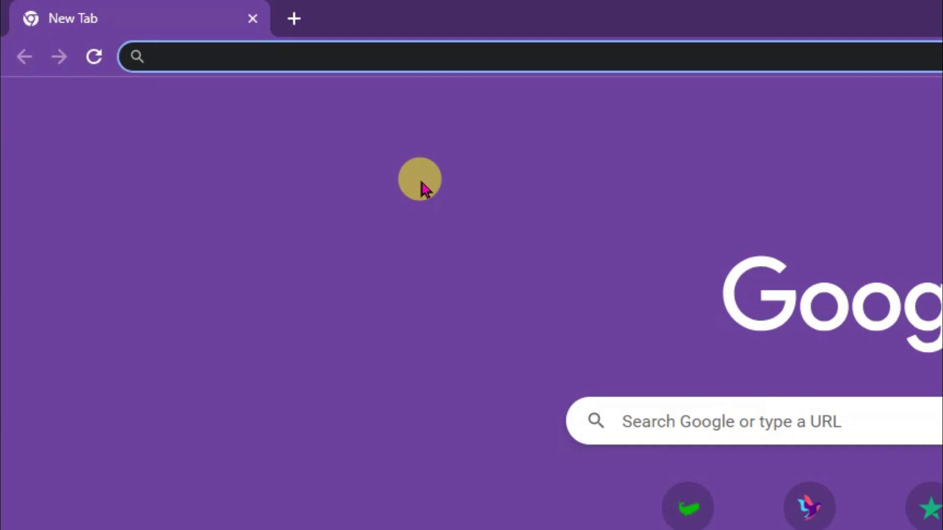
Open gdevelop.io from the search results and go to its Download page.
click(415, 302)
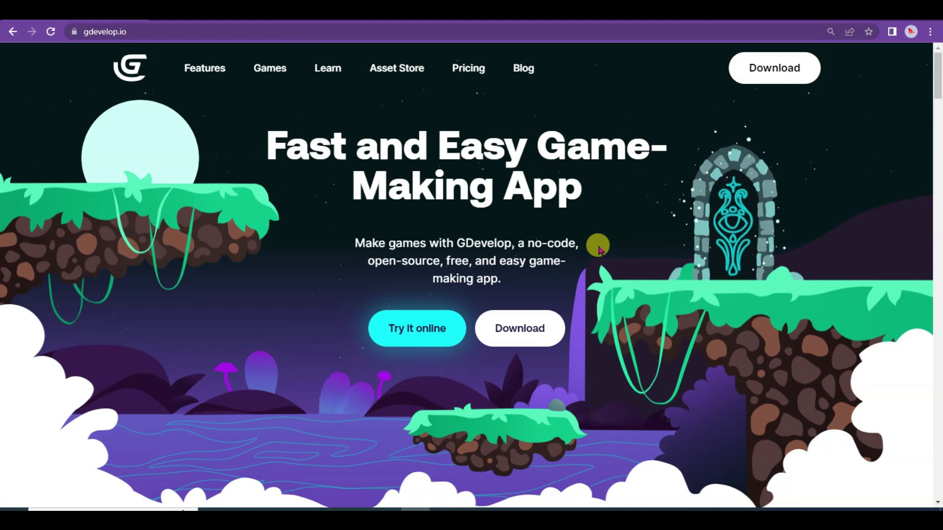
scroll(599, 250, down, 1)
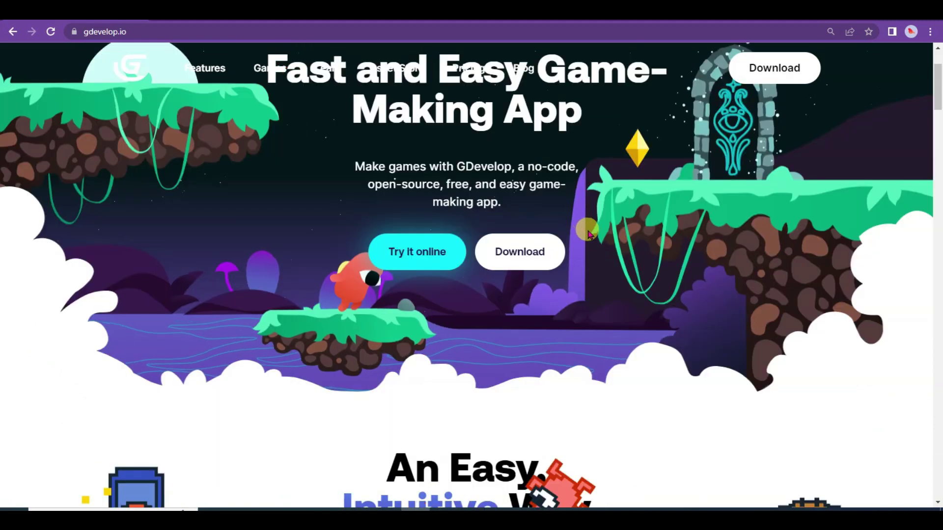
scroll(599, 248, up, 1)
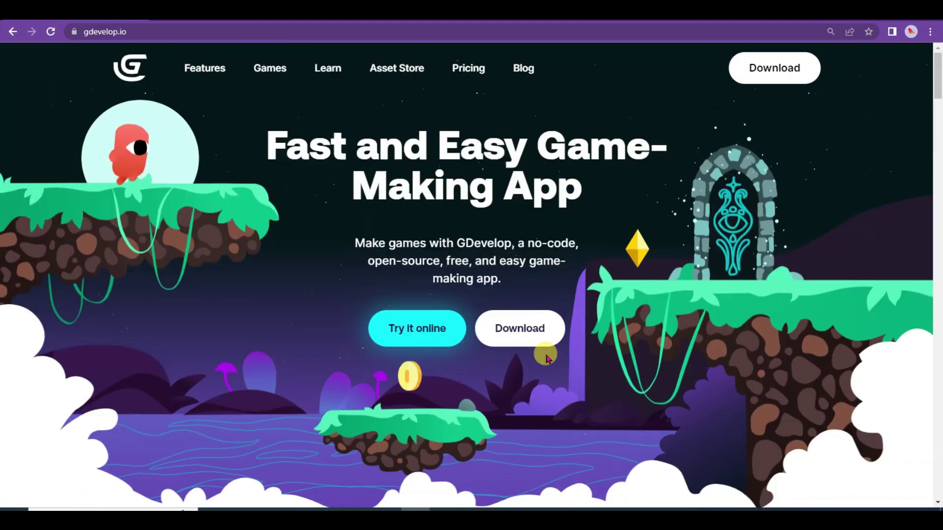
click(521, 340)
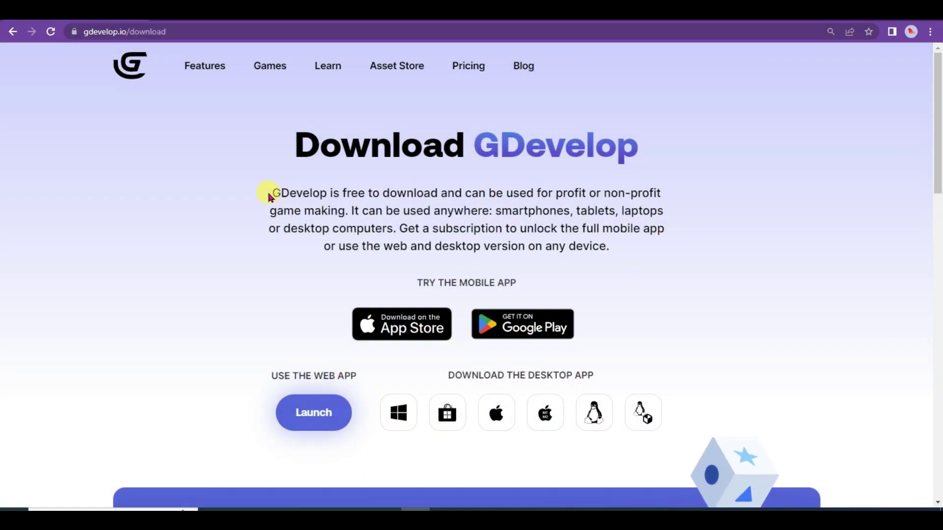
Highlight the paragraph about GDevelop being free, then clear the selection.
click(268, 193)
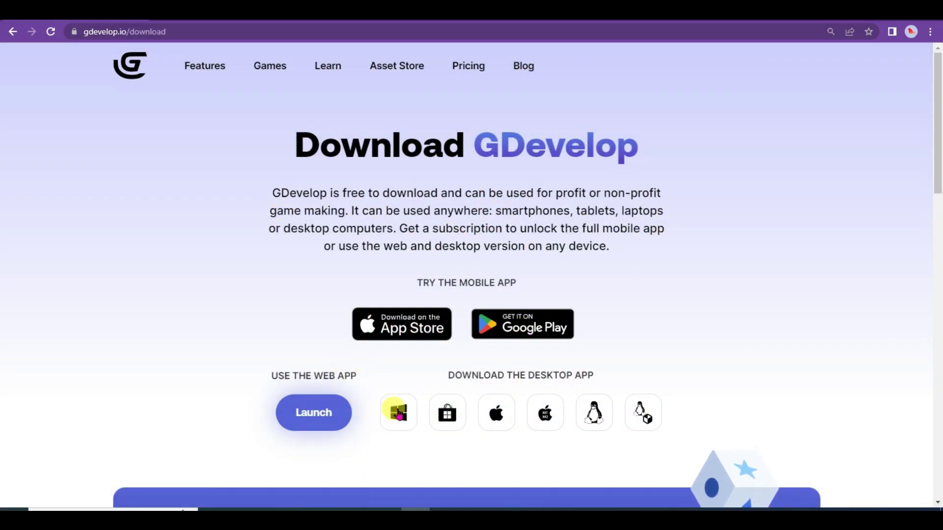
drag(269, 193, 583, 246)
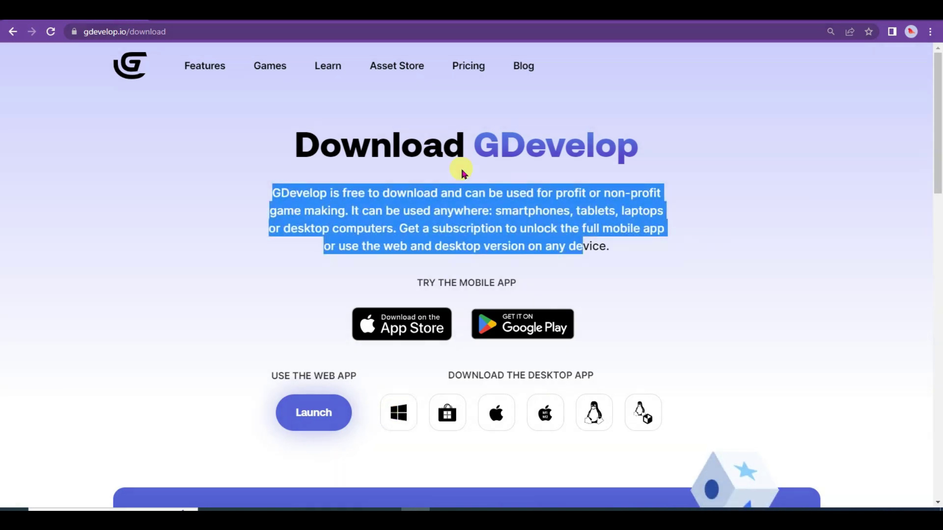
click(303, 156)
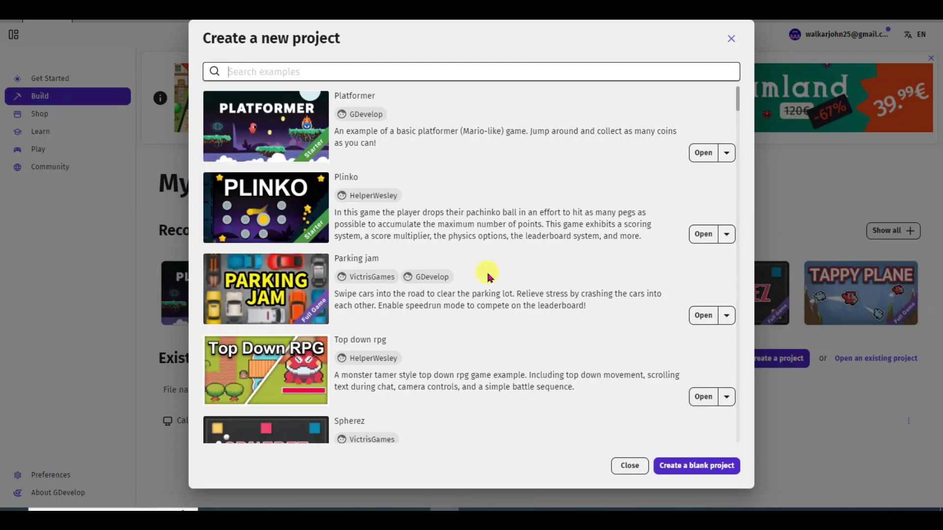
Scroll to the Duck game example and create a new project from it.
scroll(499, 278, down, 15)
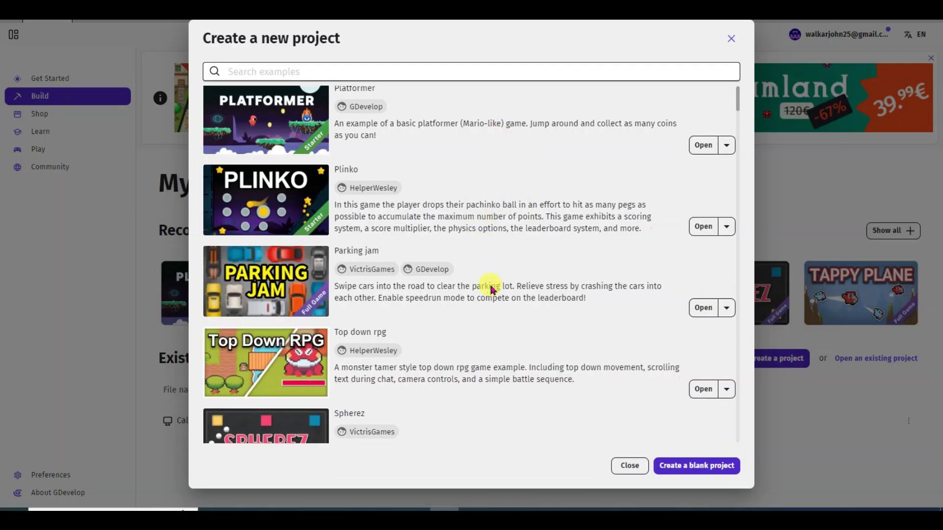
scroll(511, 206, down, 9)
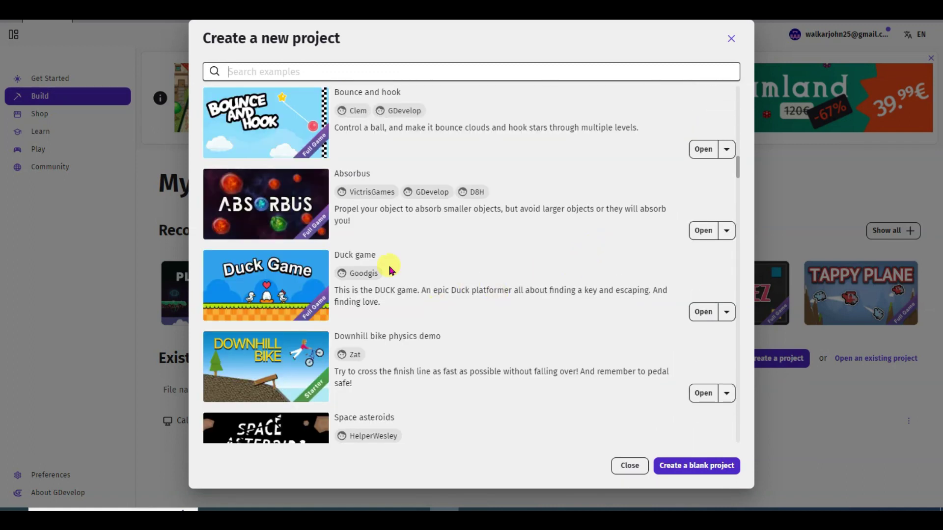
click(710, 314)
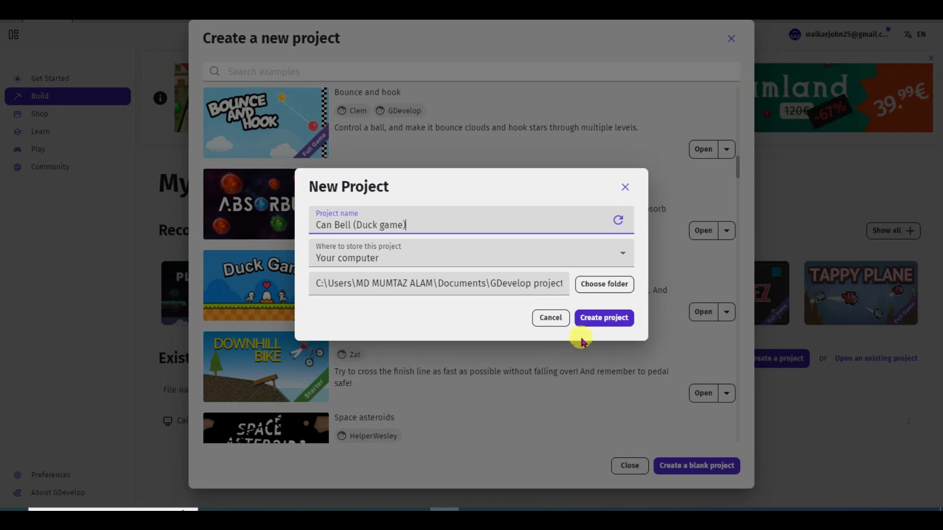
click(617, 324)
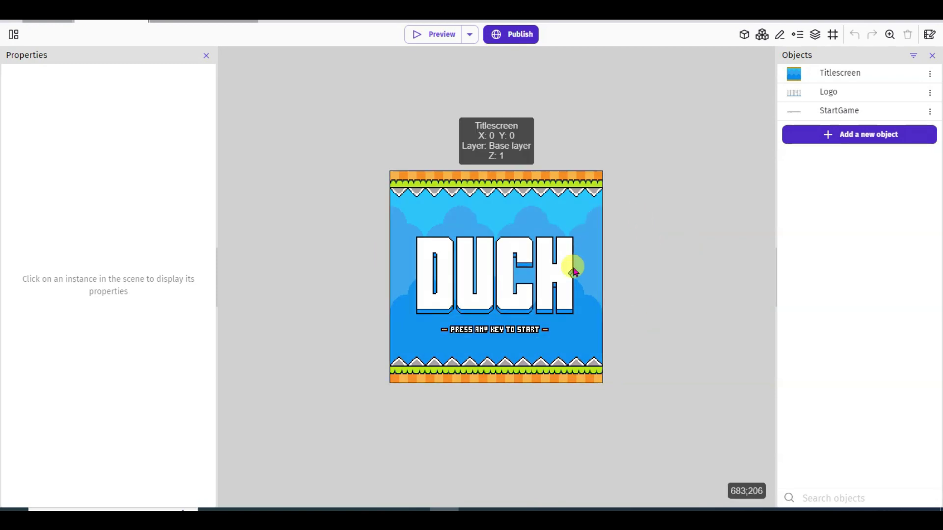
Launch Snipping Tool via a 'snip' search and capture the DUCK title screen.
key(super)
key(super)
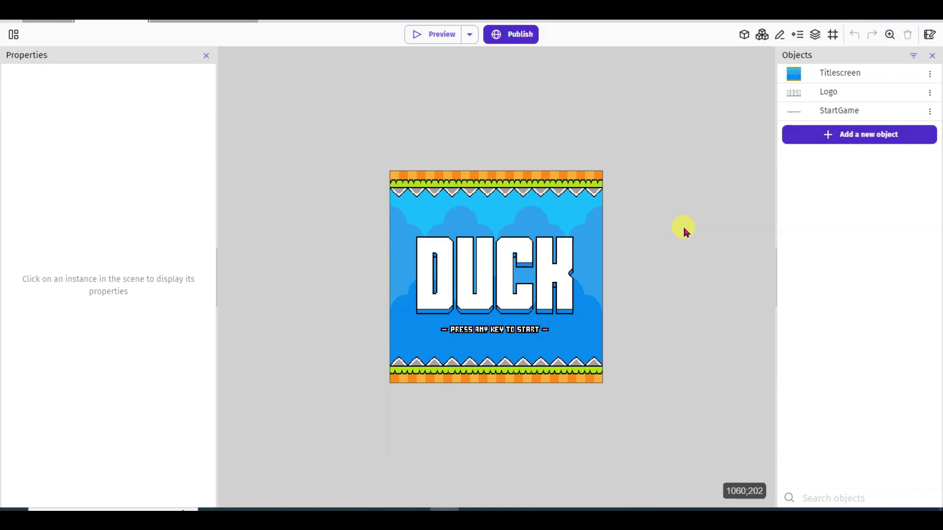
key(super)
key(super)
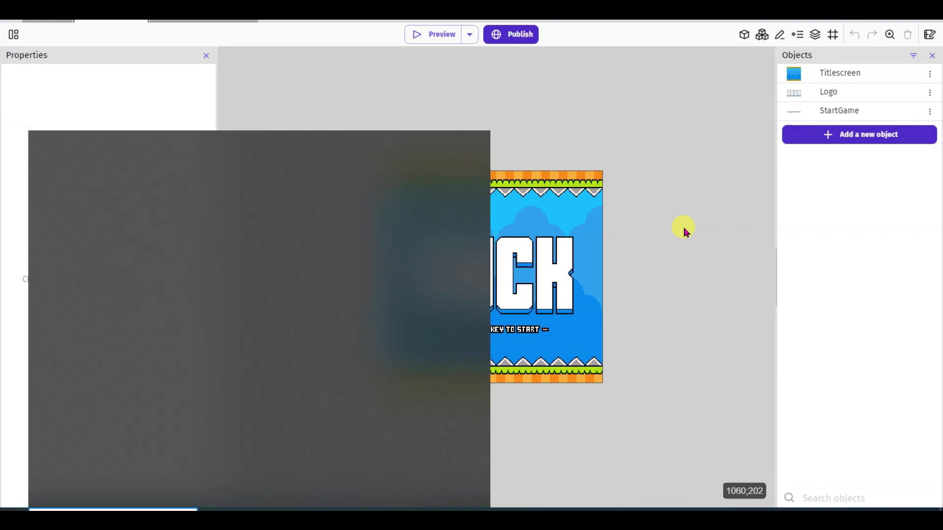
text(snip)
key(Return)
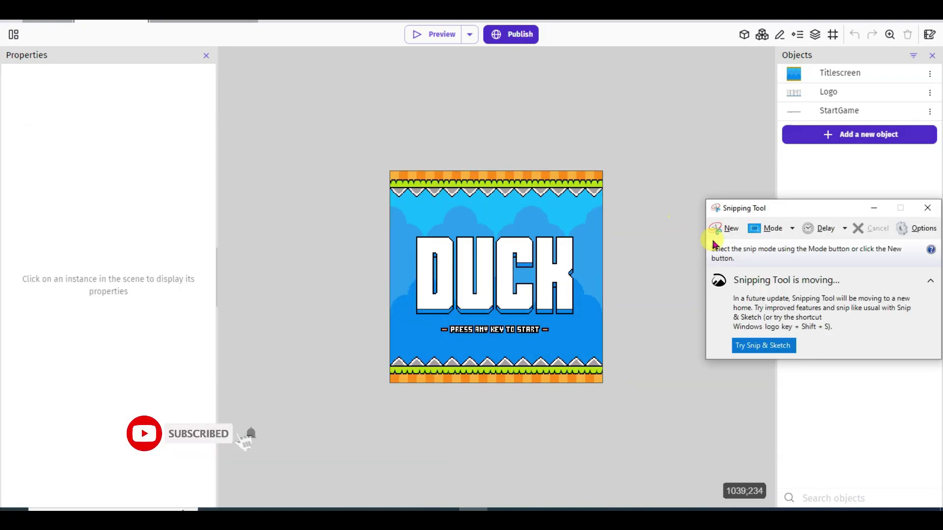
click(726, 230)
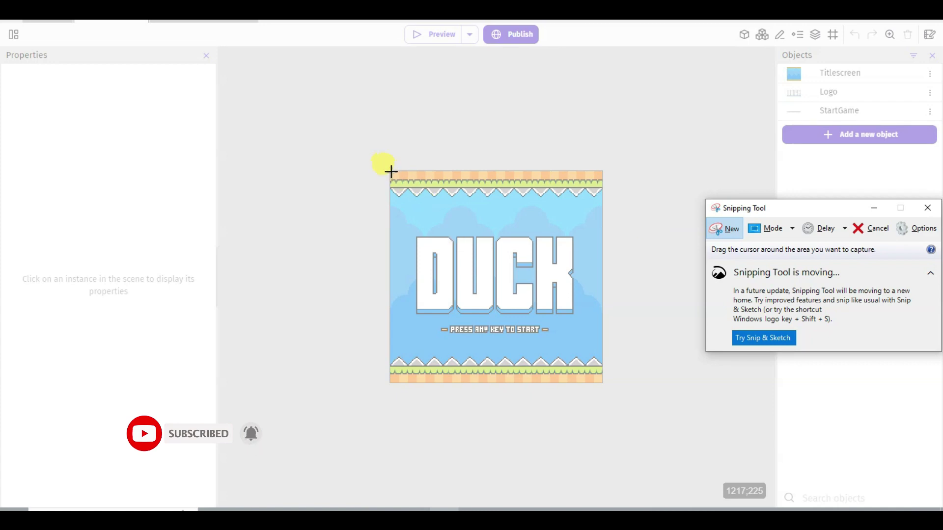
drag(390, 172, 604, 384)
Save the capture as a PNG named 'game icon' in Downloads.
click(350, 86)
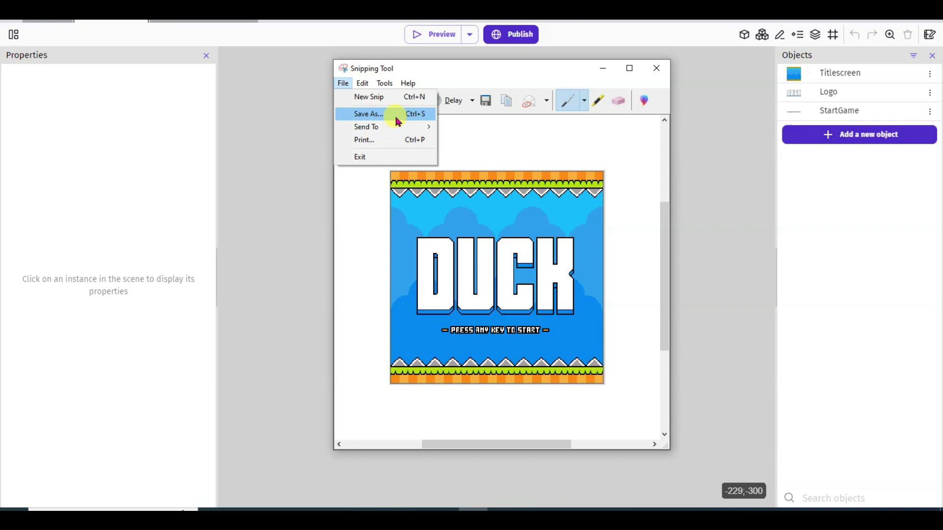
click(396, 119)
text(game icon)
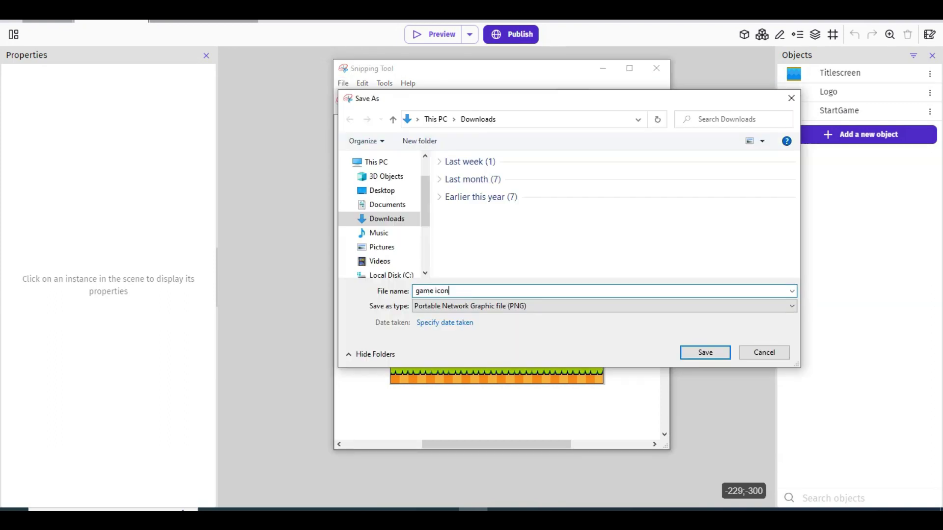
click(705, 353)
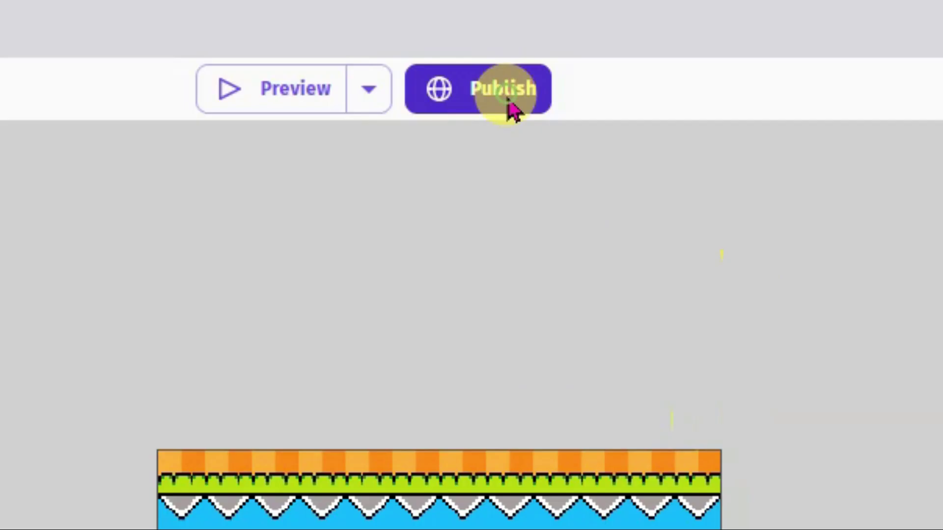
Export the Duck game as an HTML5 build to Downloads and close the publish window.
click(520, 37)
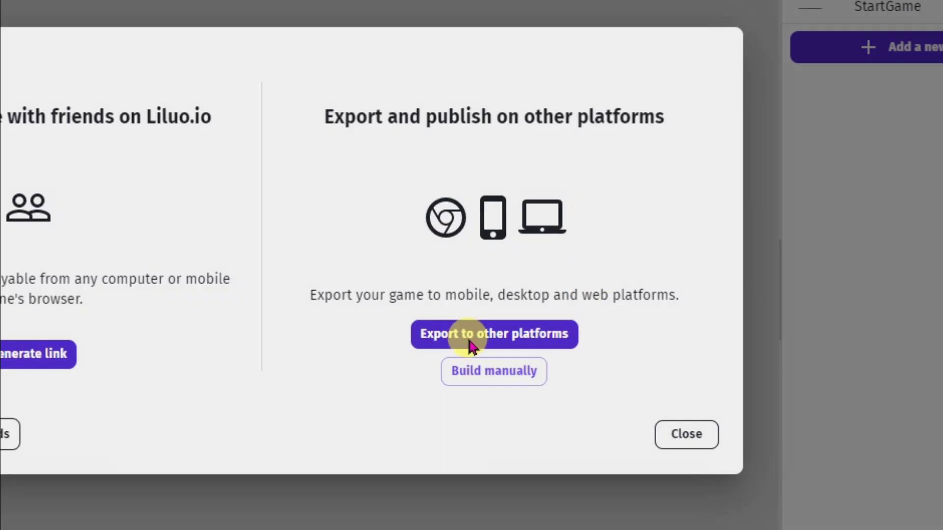
click(469, 338)
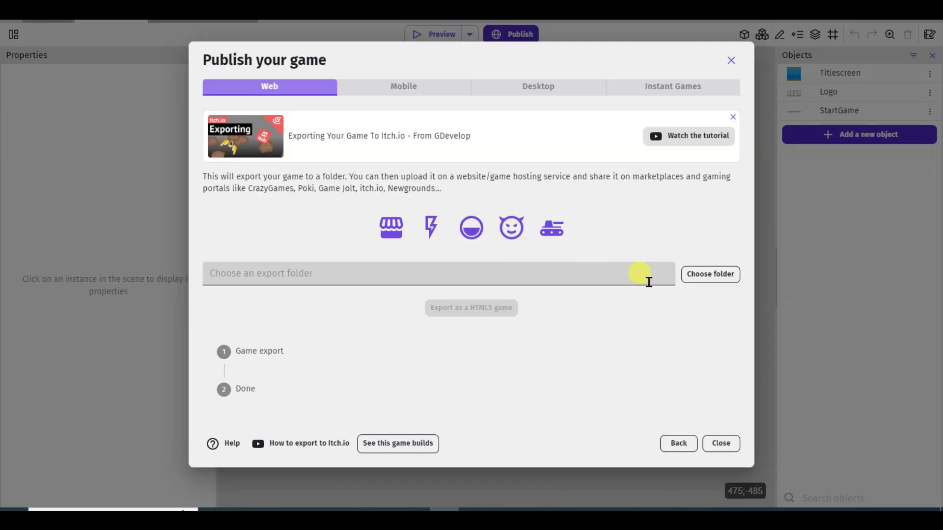
click(695, 276)
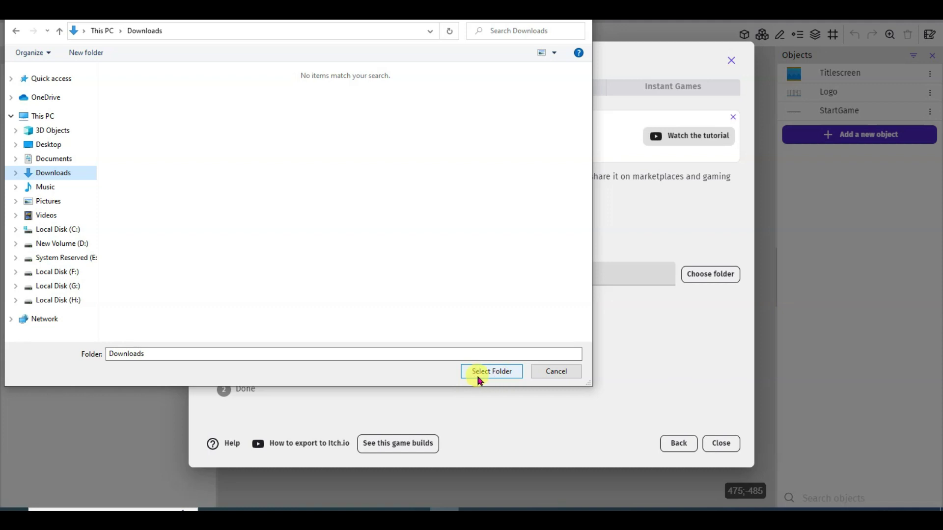
click(497, 375)
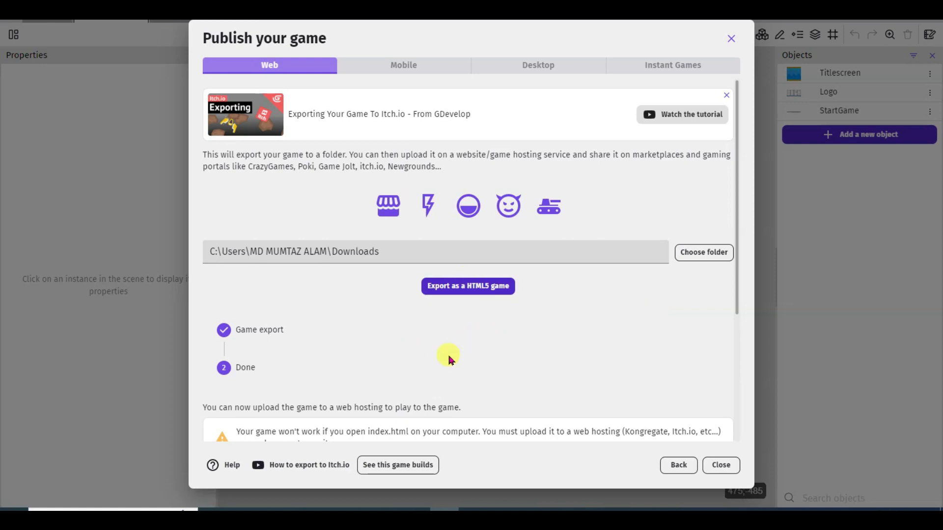
click(721, 465)
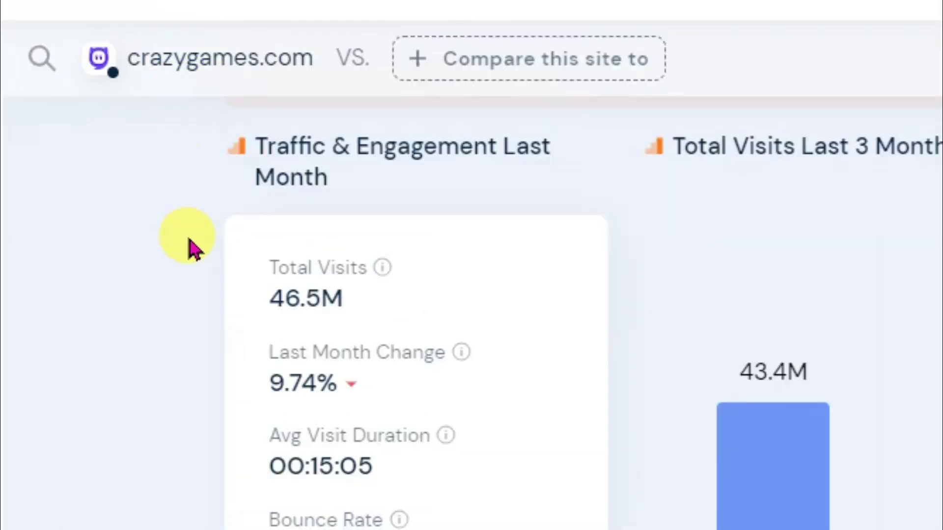
Highlight crazygames.com's 46.5M total visits, then run a Google search for crazygames.
double_click(290, 305)
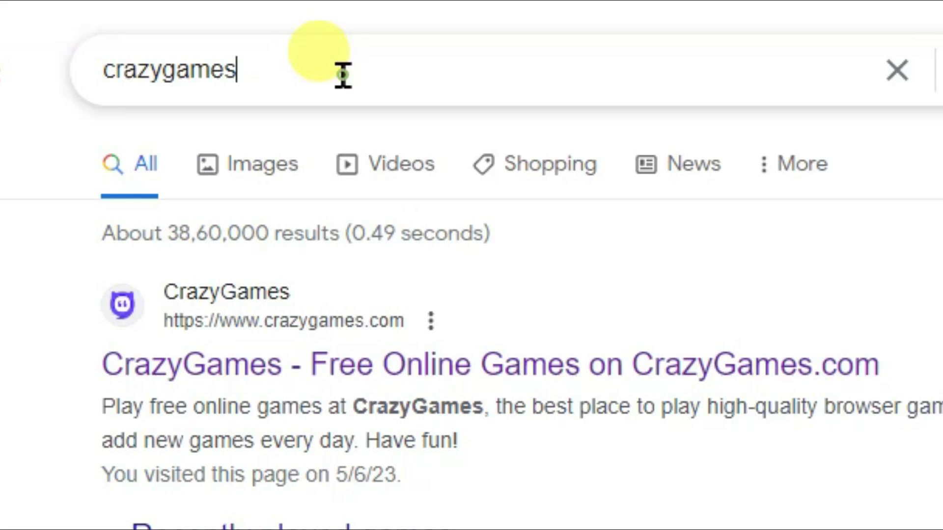
click(343, 75)
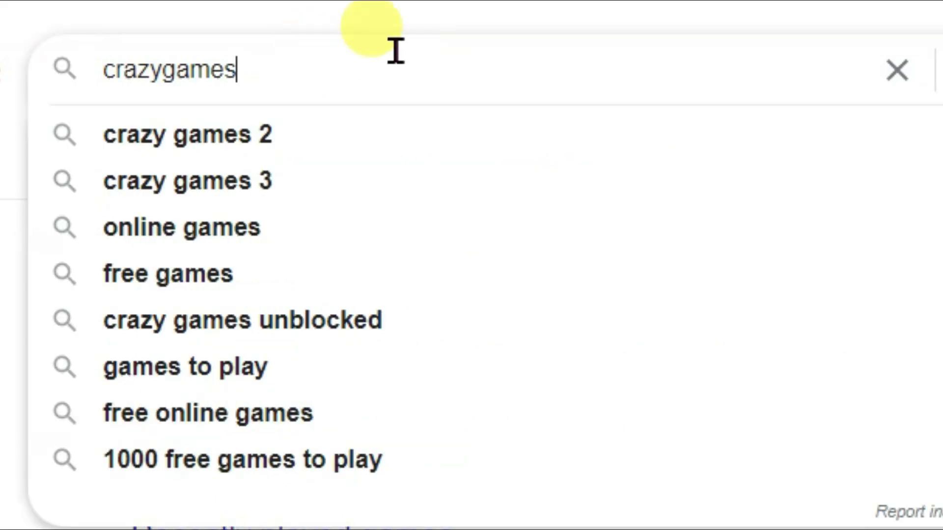
click(362, 363)
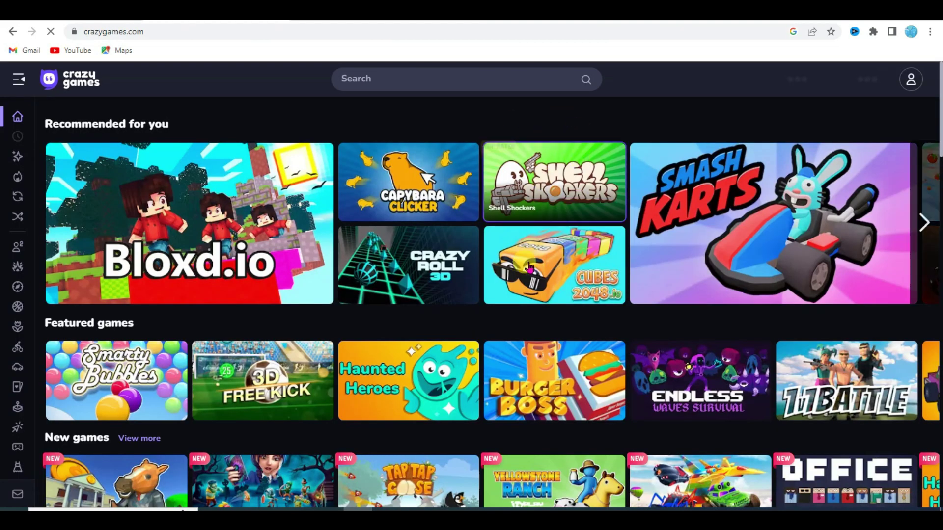
Scroll down through the game rows on the CrazyGames homepage.
mouse_move(86, 251)
scroll(85, 250, down, 4)
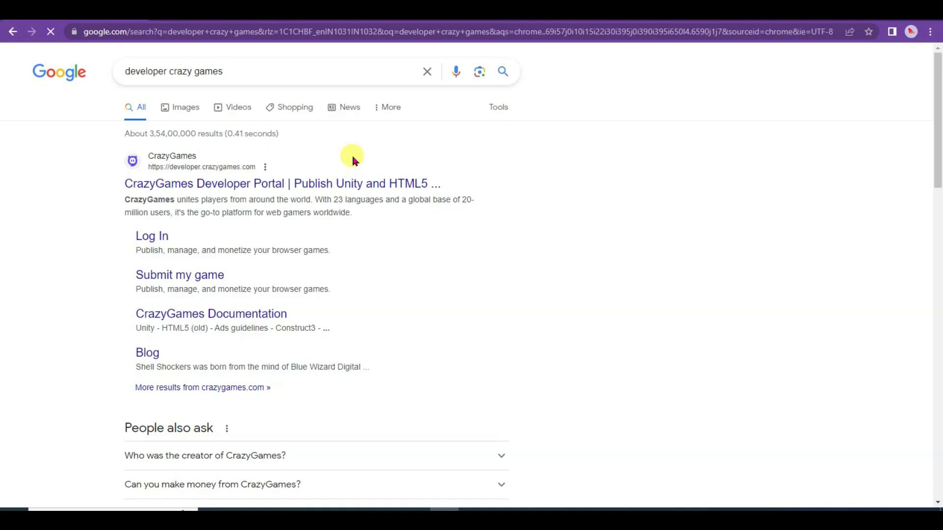
Sign up on the CrazyGames Developer Portal with an e-mail and password, accepting the terms.
click(269, 187)
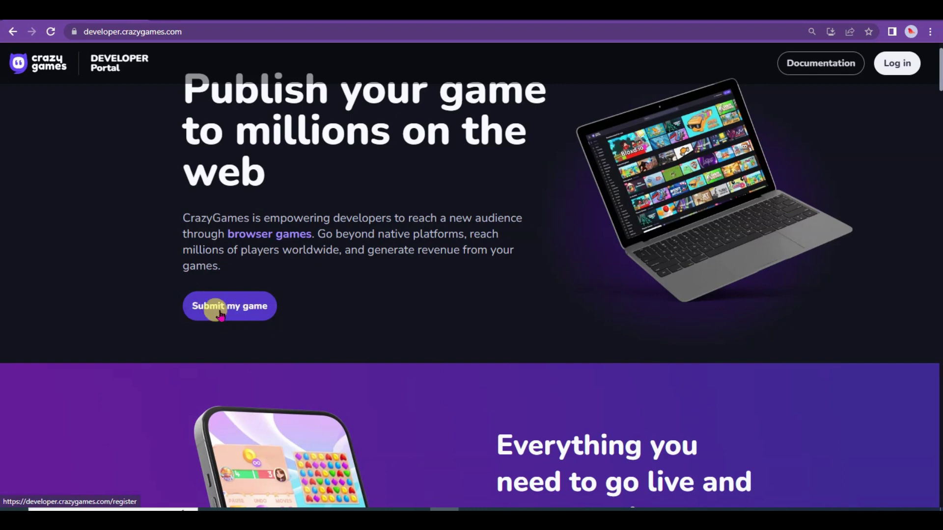
click(220, 314)
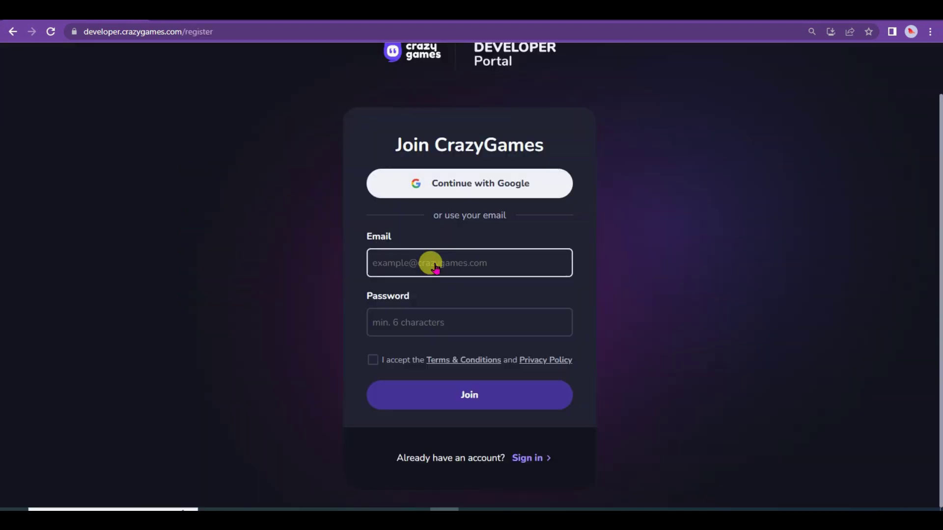
click(432, 267)
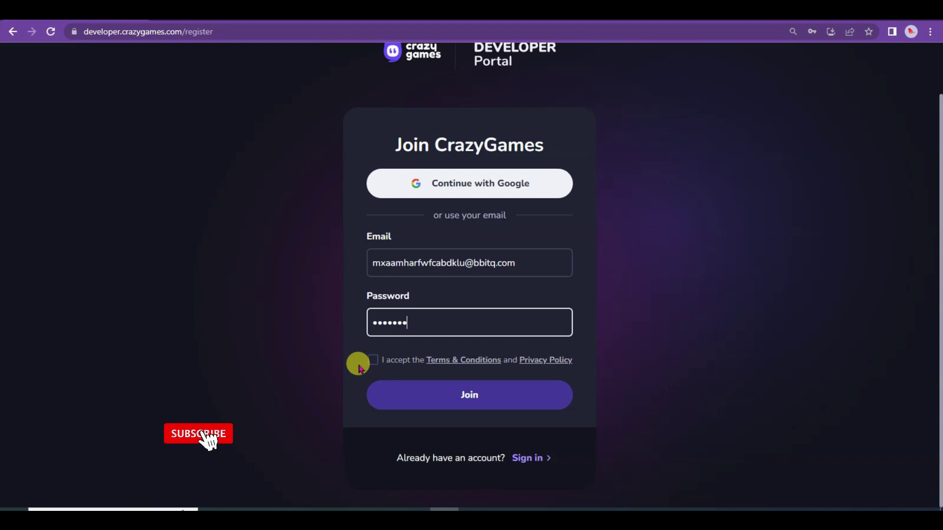
click(371, 362)
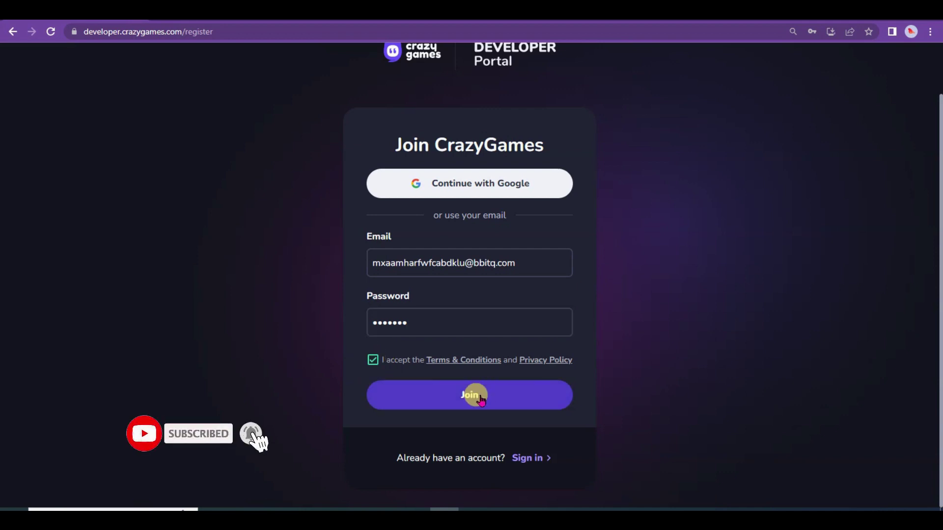
click(444, 388)
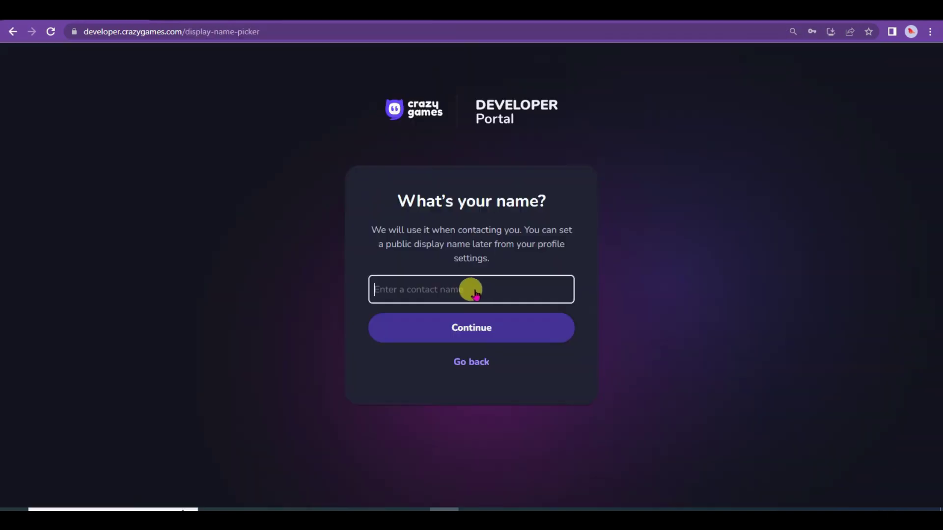
Enter the contact's name, continue, and dismiss the welcome message.
text(JOHN)
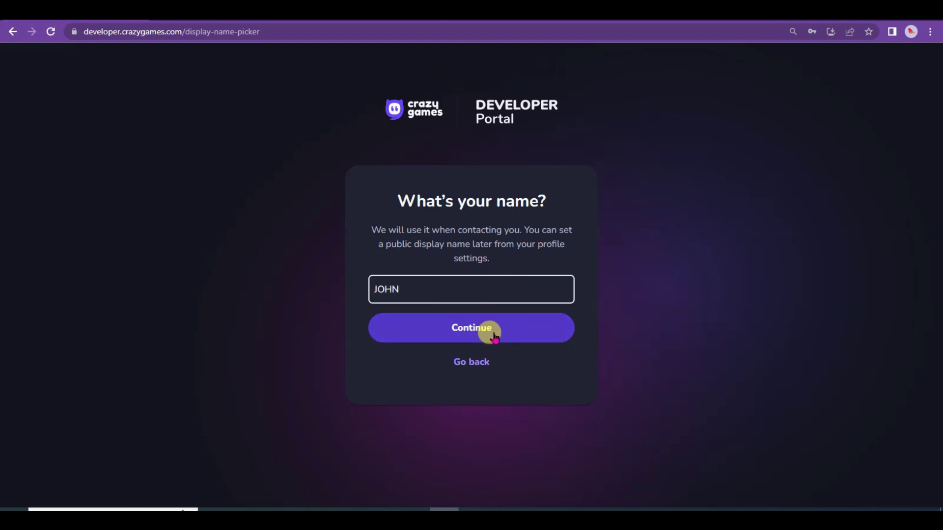
click(501, 333)
click(503, 331)
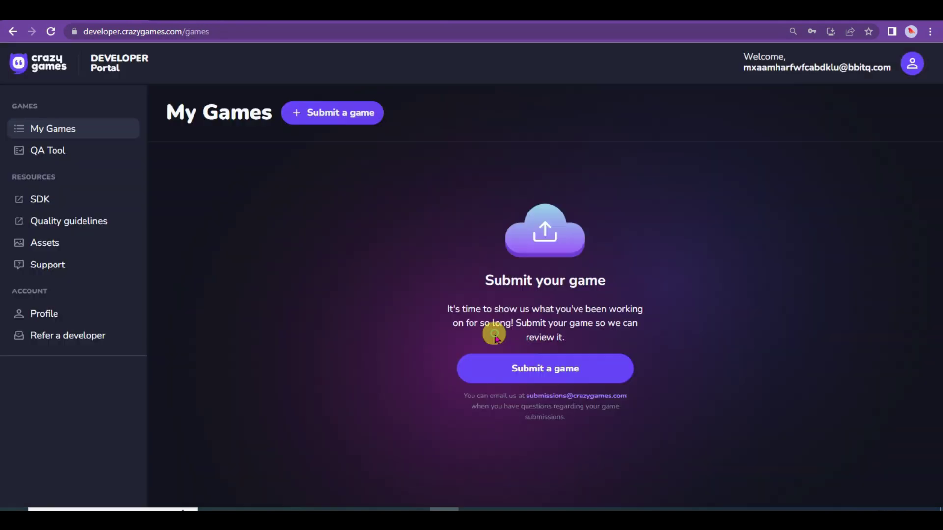
Start a new submission and paste the GDevelop game name 'Can Bell (Duck game)' as title.
click(565, 367)
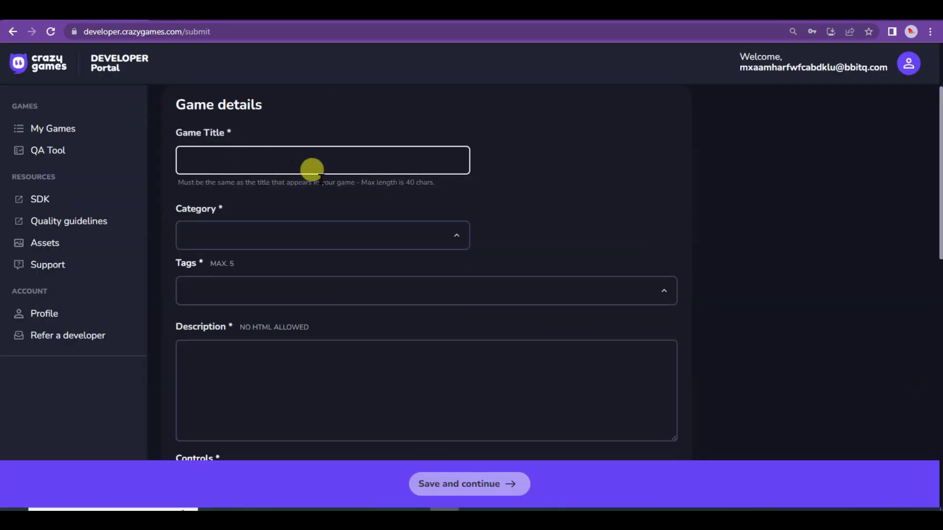
click(417, 510)
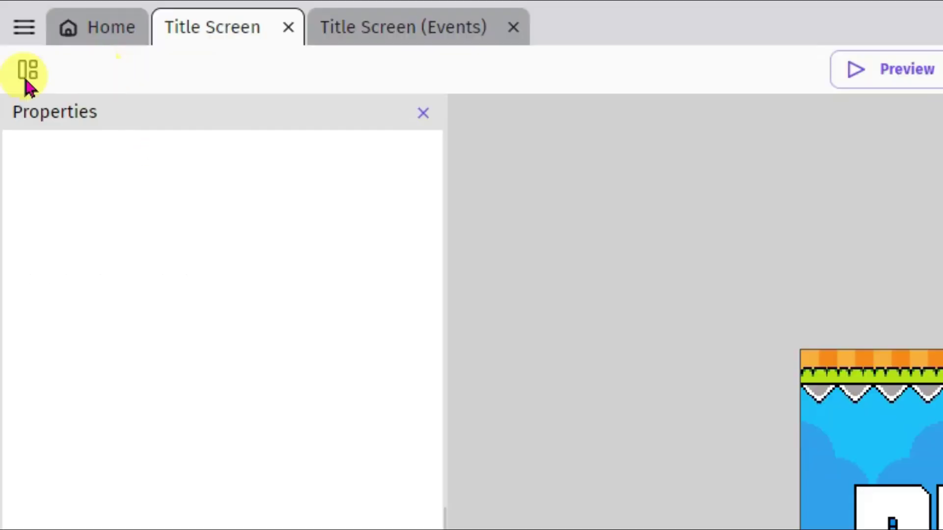
click(13, 35)
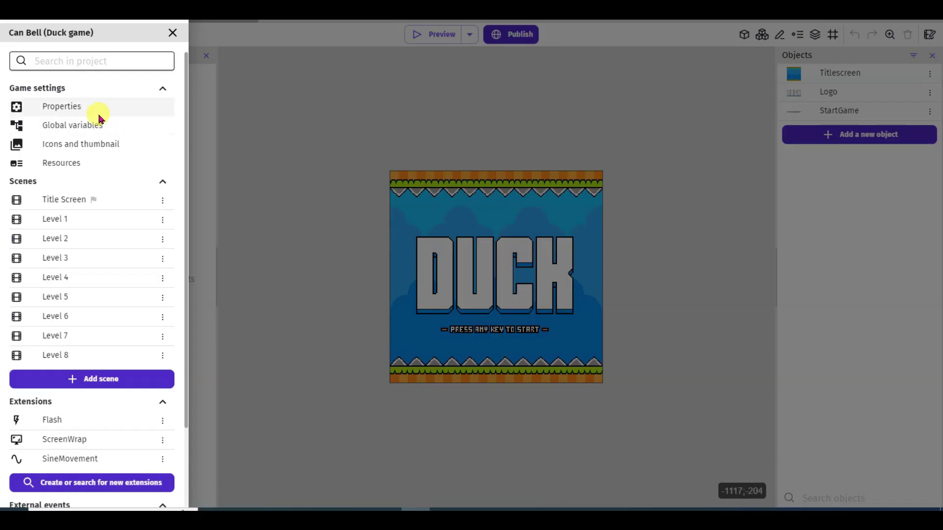
click(93, 111)
drag(327, 123, 223, 122)
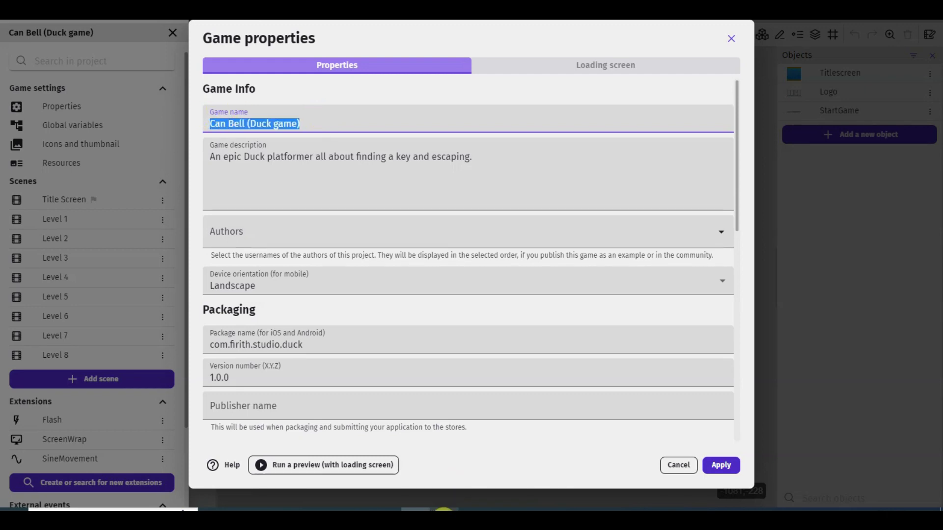
key(alt+Tab)
click(259, 170)
text(Can Bell (Duck game))
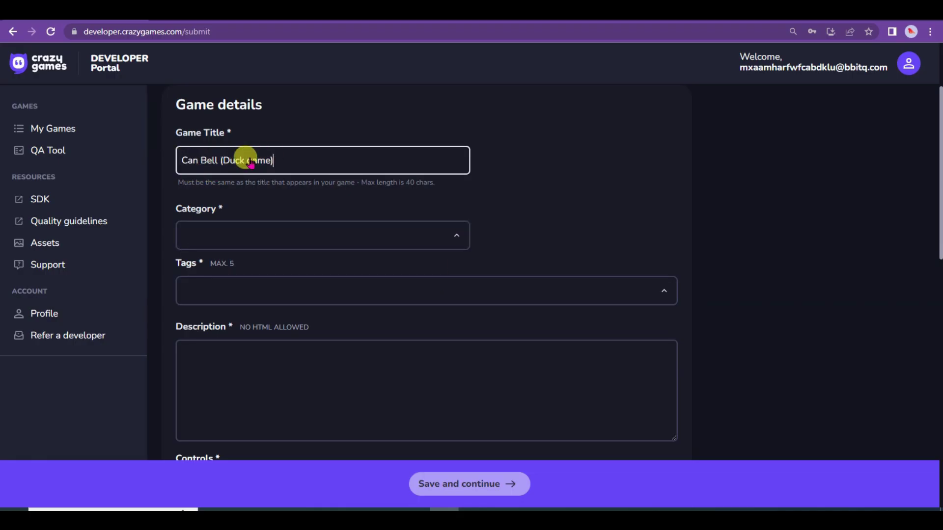
Set the category to Action and add the 2D, Ball, Hero and HTML5 tags.
click(362, 236)
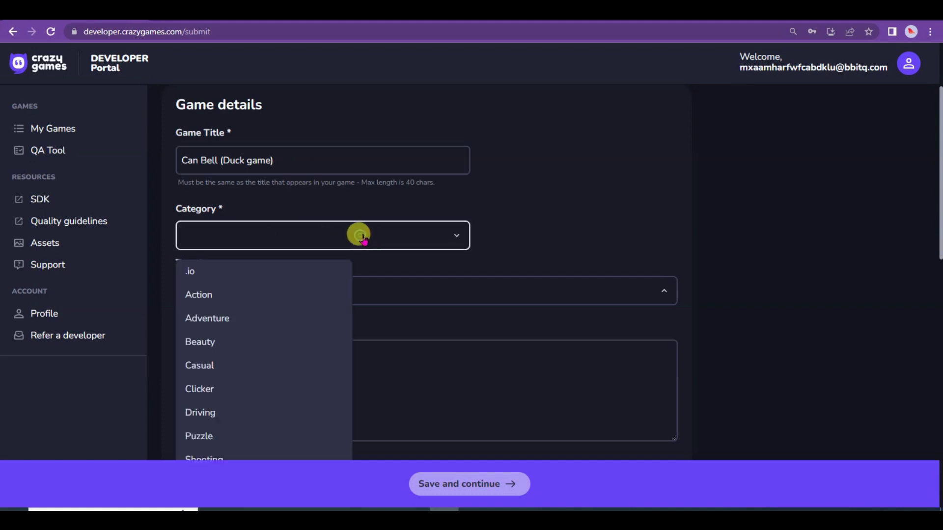
click(199, 294)
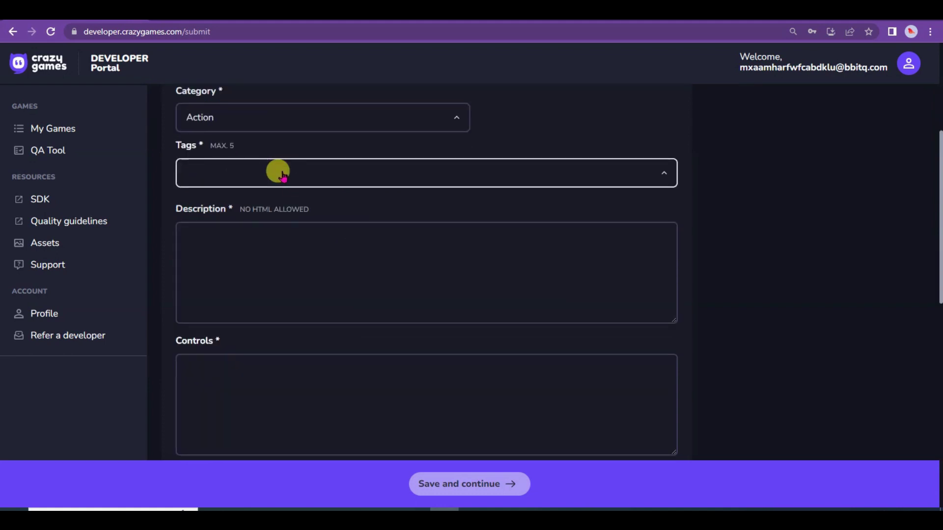
click(289, 172)
click(249, 257)
scroll(259, 316, down, 1)
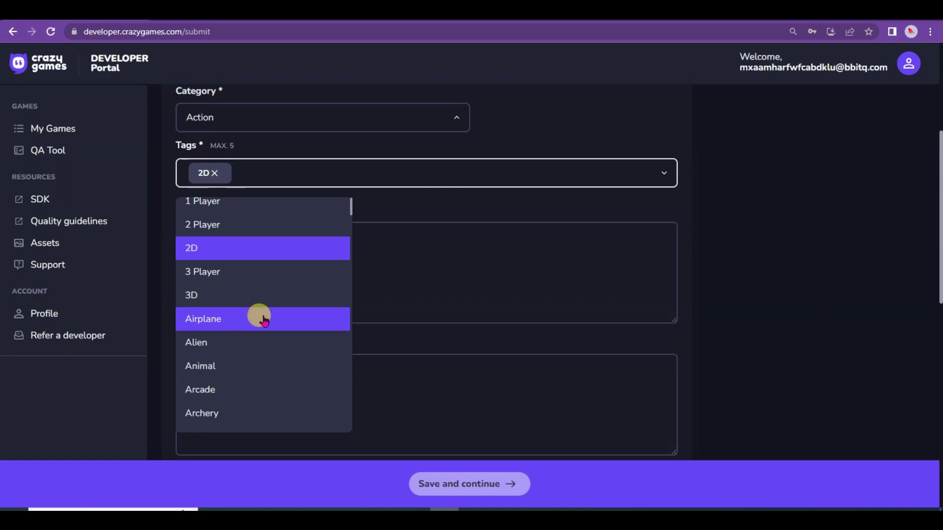
scroll(260, 316, down, 4)
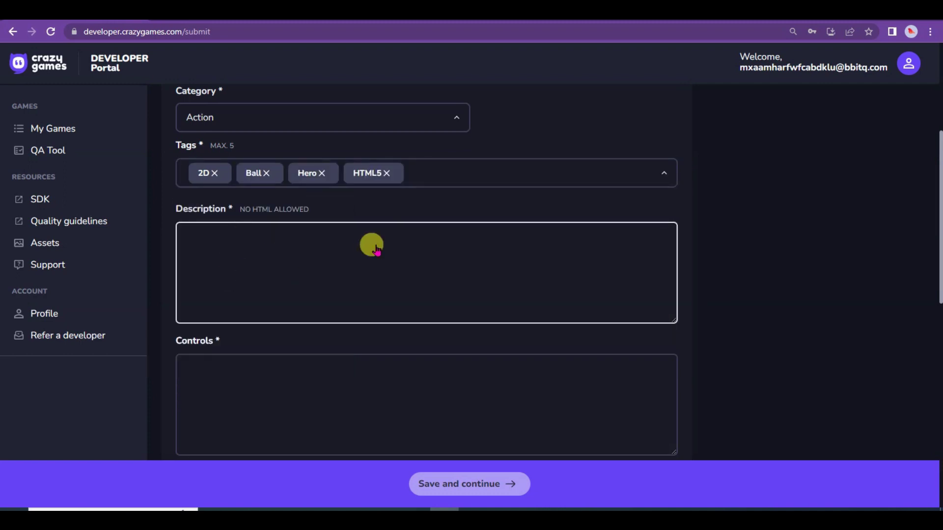
scroll(392, 344, up, 3)
Copy the game description from GDevelop's Game properties and return to the form.
click(415, 427)
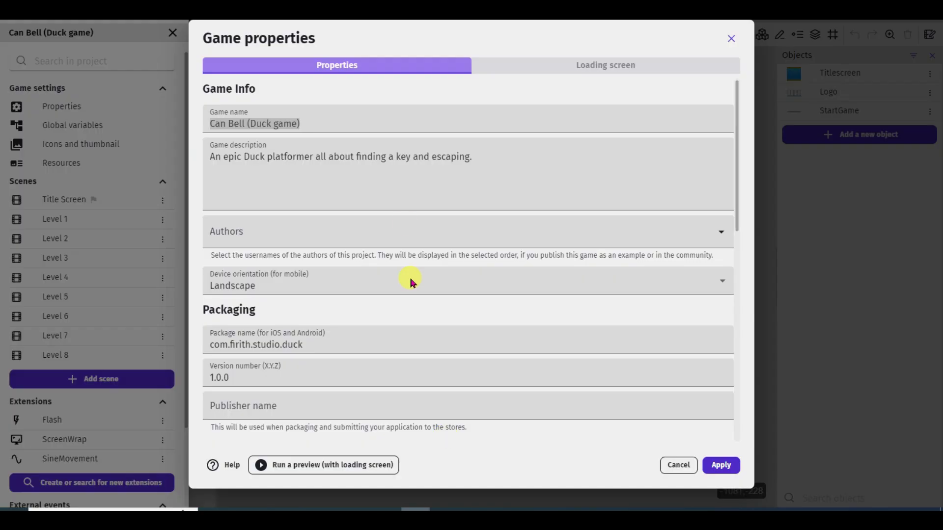
drag(507, 157, 212, 167)
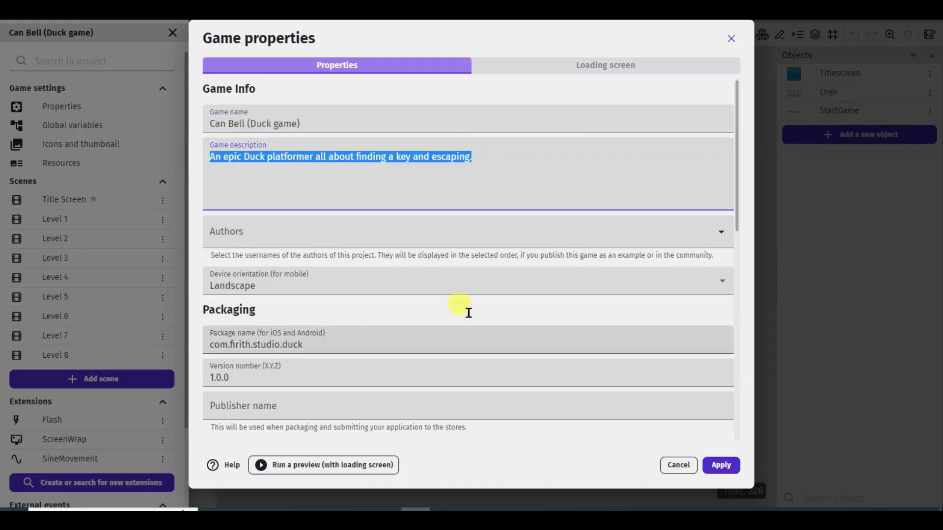
click(444, 510)
scroll(178, 231, down, 3)
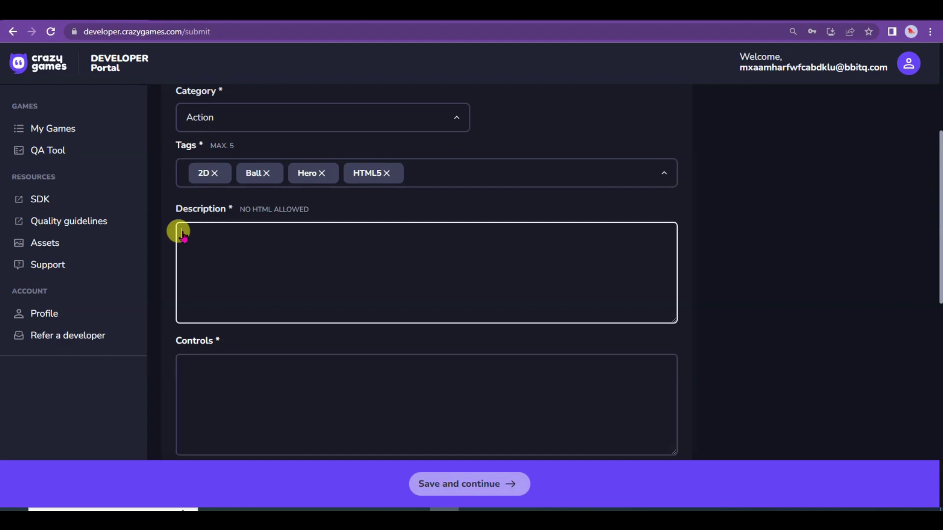
Paste the description and enter controls 'Left Arrow, Right arrow, Up arrow, Down arrow'.
right_click(205, 236)
click(265, 330)
scroll(260, 295, down, 3)
click(248, 204)
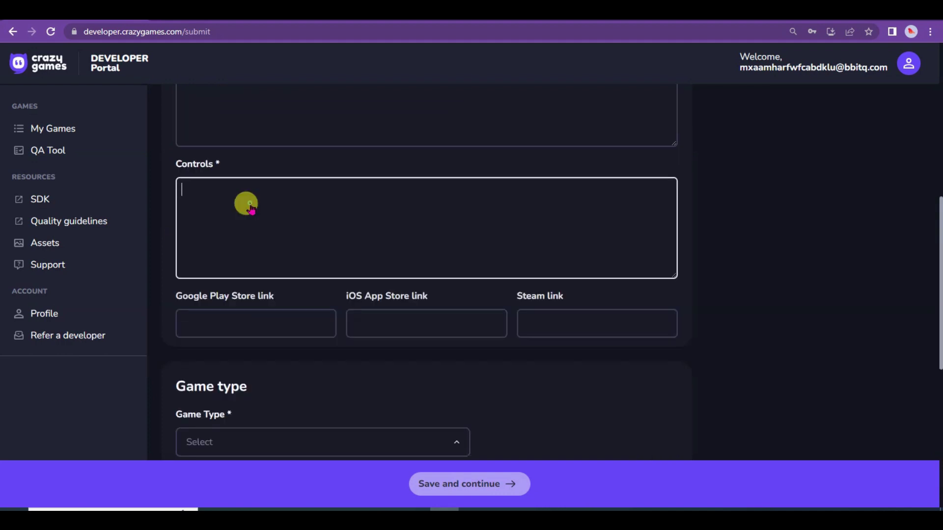
text(Left Arrow, )
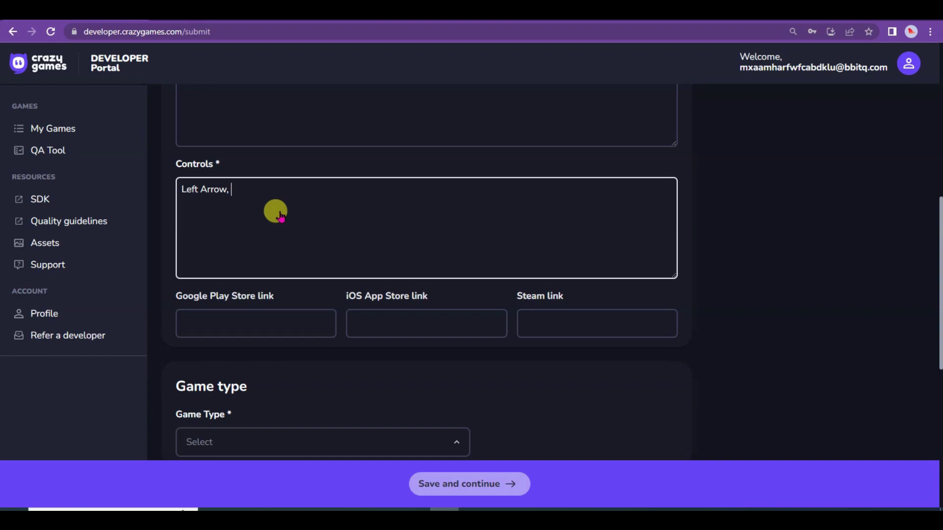
text(Right arrow)
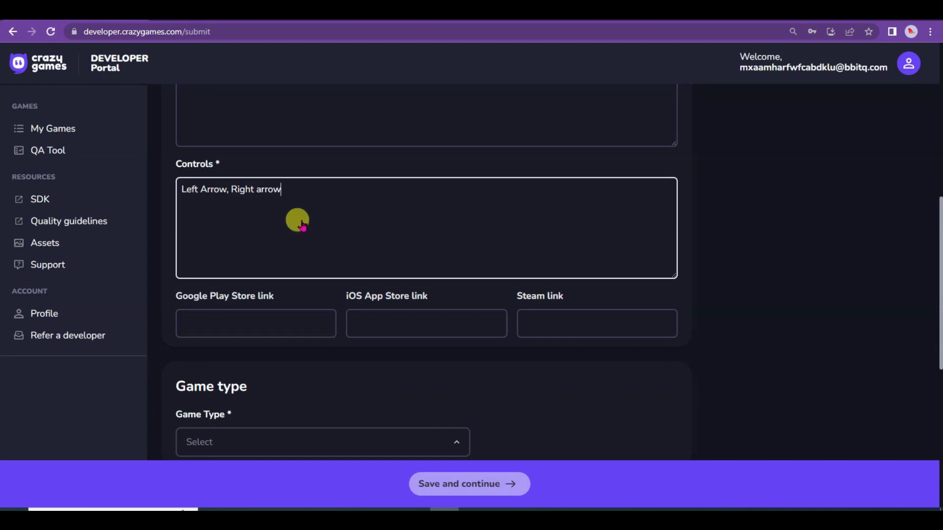
text(, Up arrow, Down arrow)
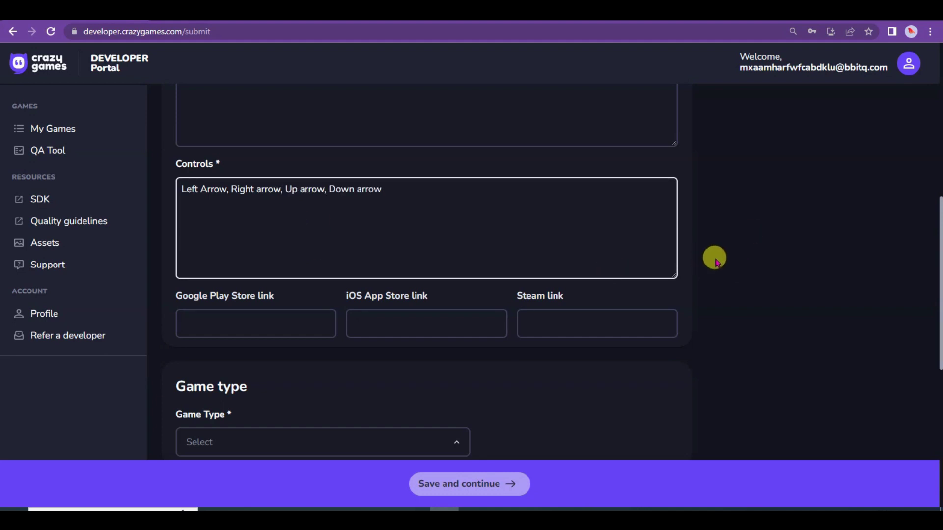
Choose HTML5 game type, tick fullscreen, iOS and Android support, and open orientation choices.
scroll(687, 255, down, 3)
scroll(618, 253, down, 2)
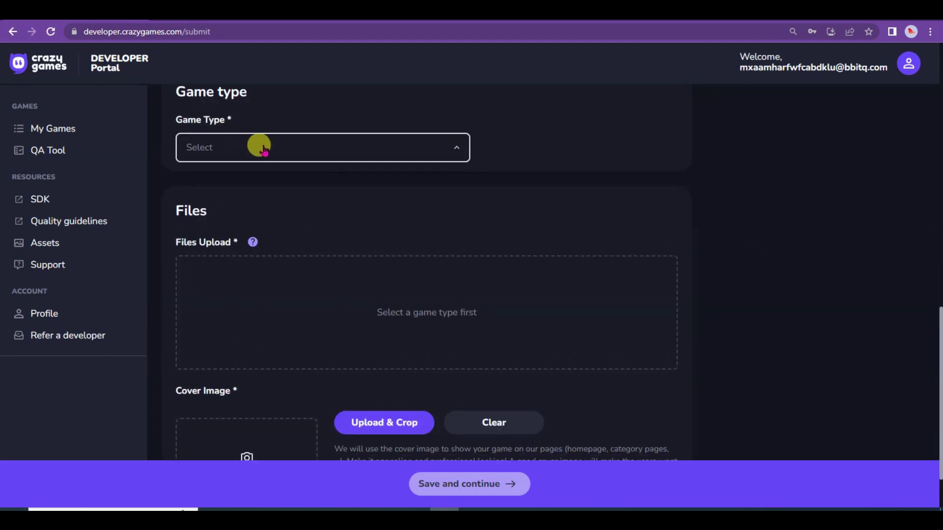
click(259, 147)
click(208, 399)
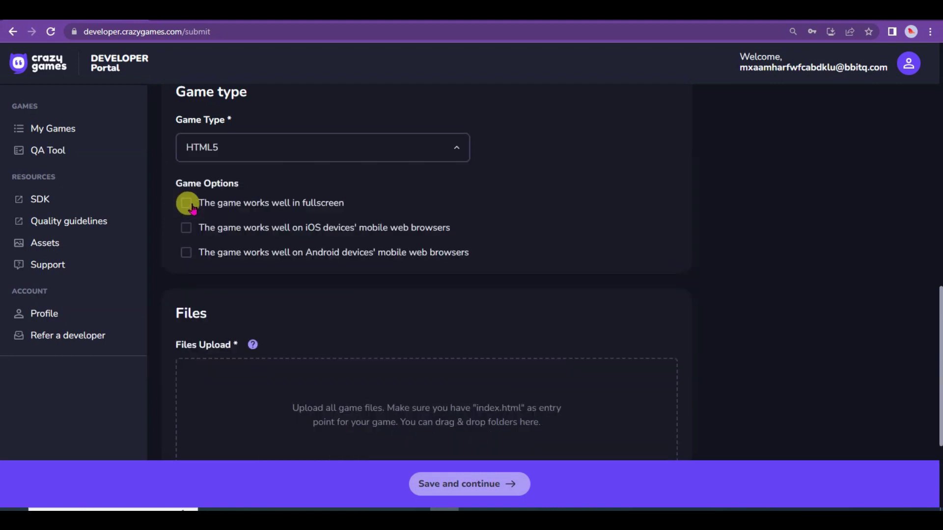
click(185, 209)
click(185, 229)
click(185, 253)
scroll(255, 221, down, 2)
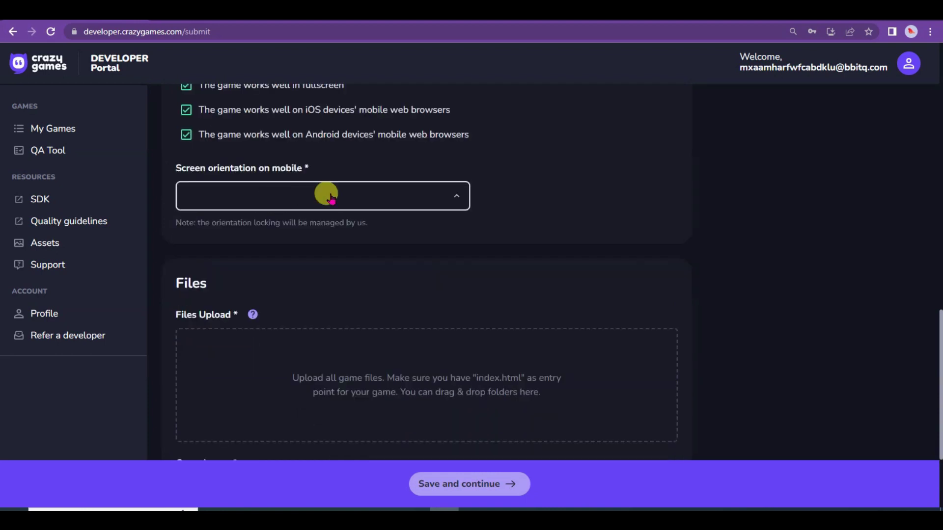
click(328, 193)
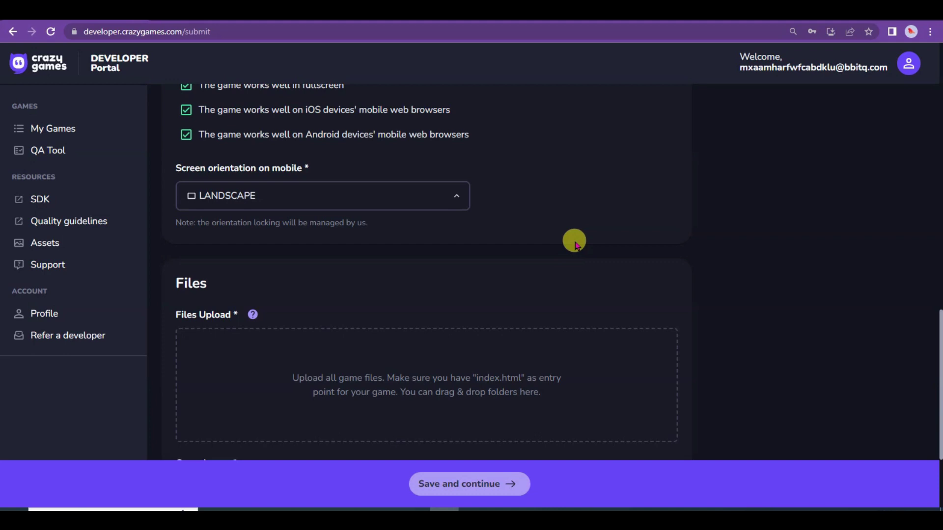
Highlight the Cover Image note requiring 712×400 px, then open a new browser tab.
scroll(569, 237, down, 3)
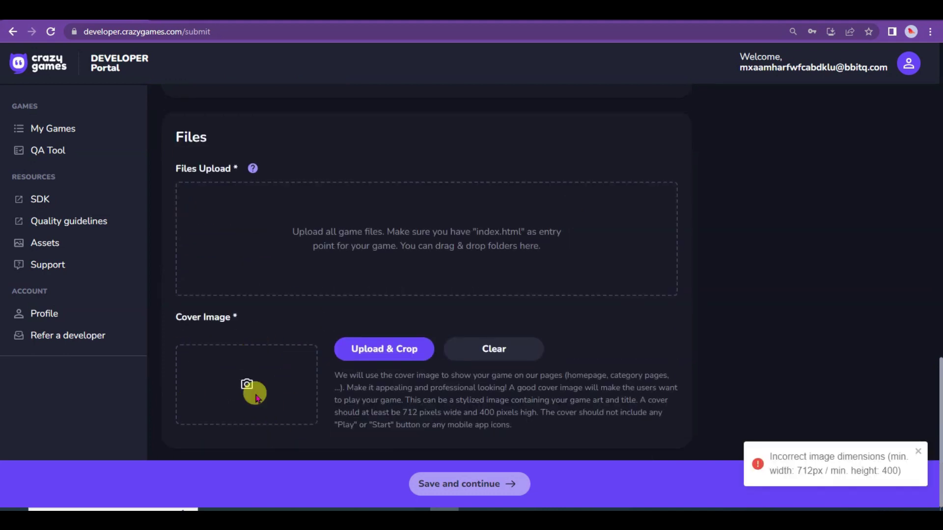
drag(640, 400, 532, 412)
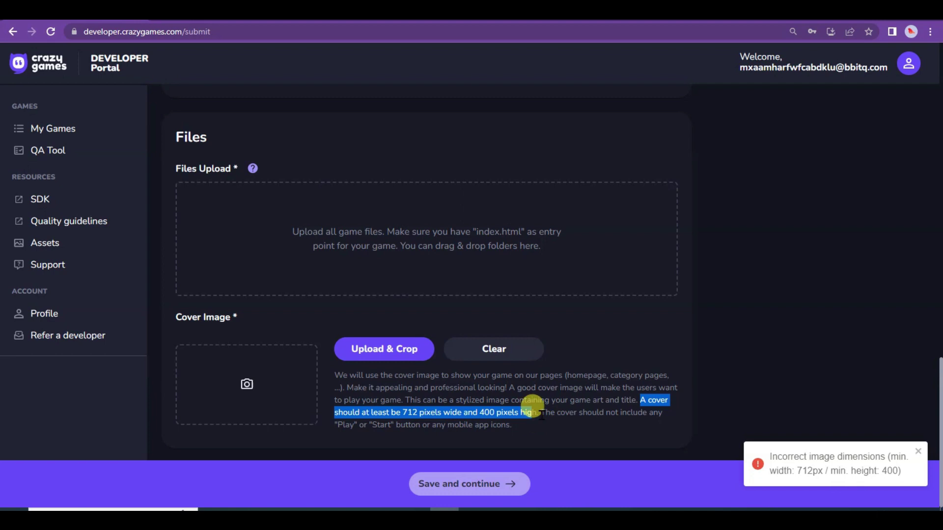
drag(541, 414, 455, 413)
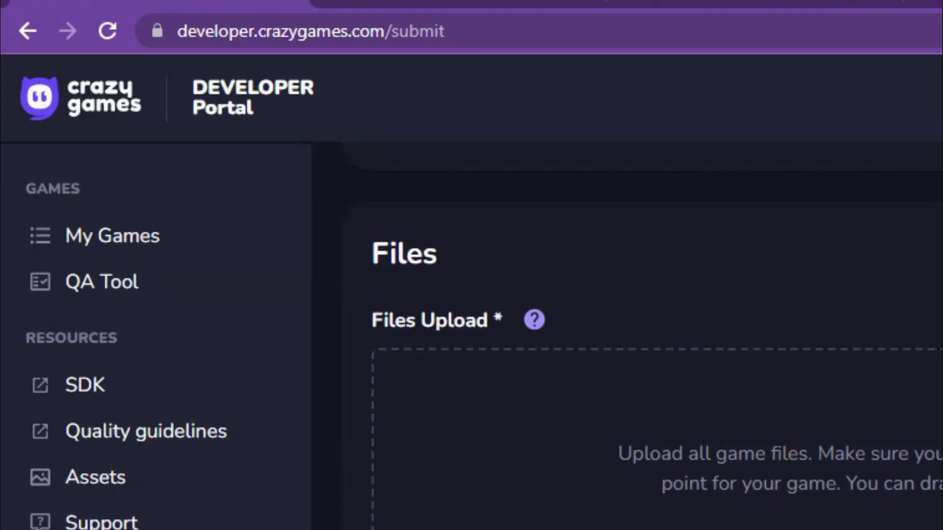
key(ctrl+t)
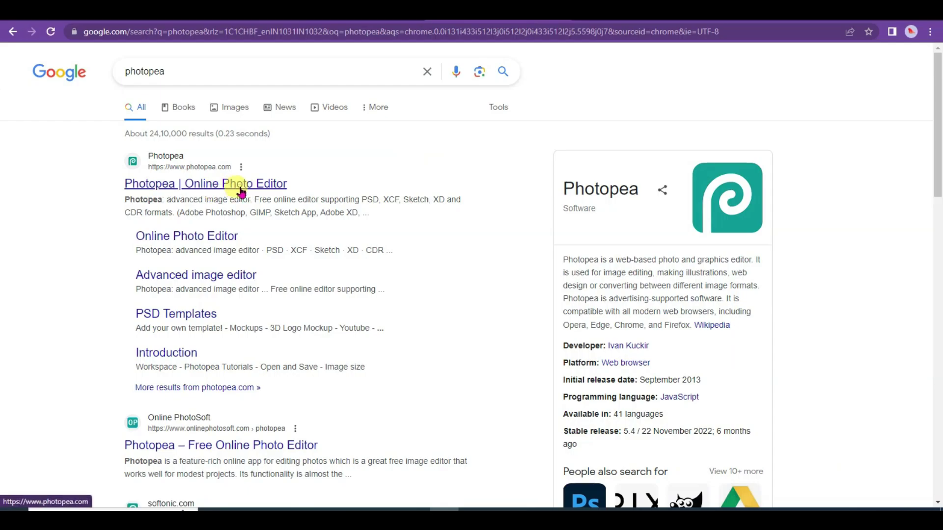
Go to photopea.com and load the 'game icon' image from Downloads\duckgame.
click(225, 183)
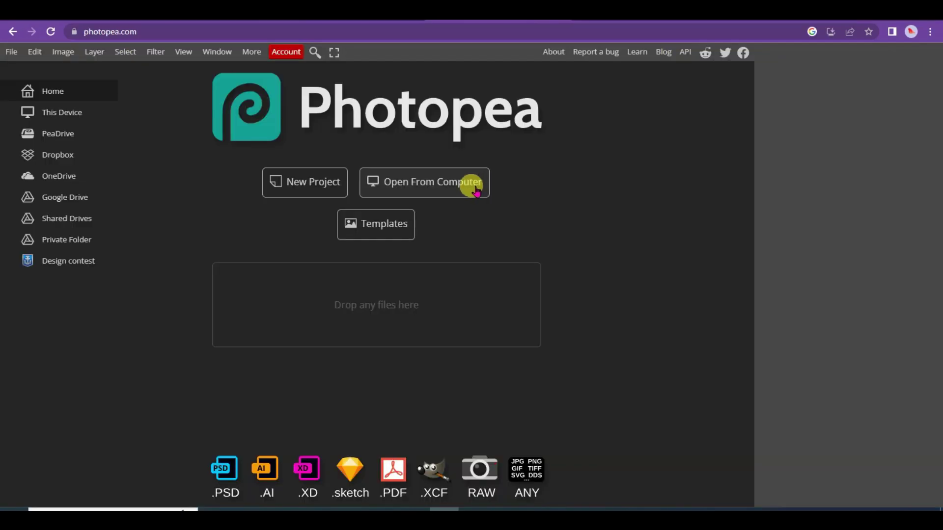
click(473, 189)
click(337, 177)
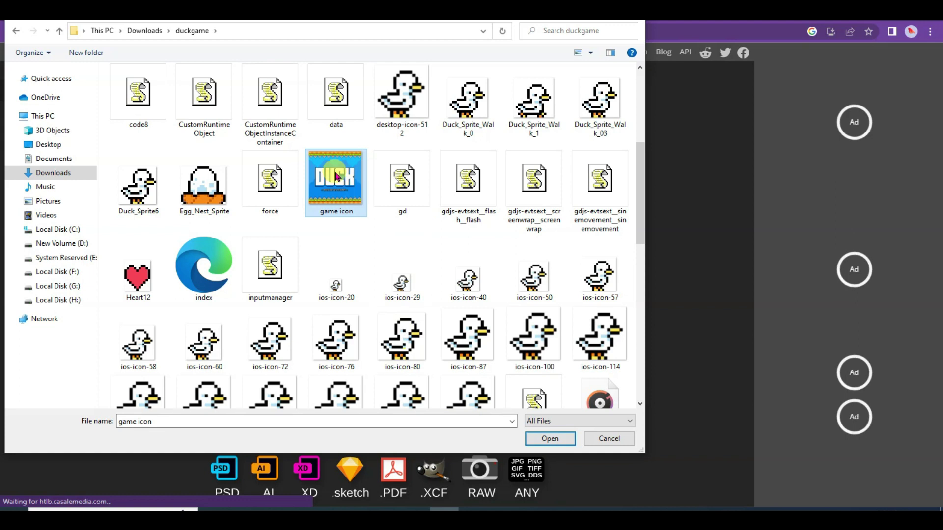
click(550, 439)
Resize the game icon to 712 × 400 pixels in Image Size, re-entering Width after it recalculates.
click(63, 53)
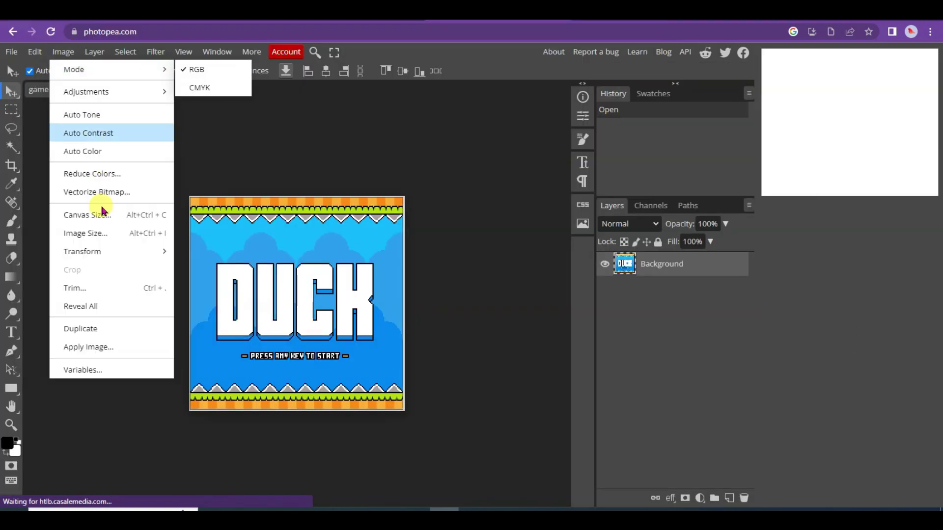
click(131, 245)
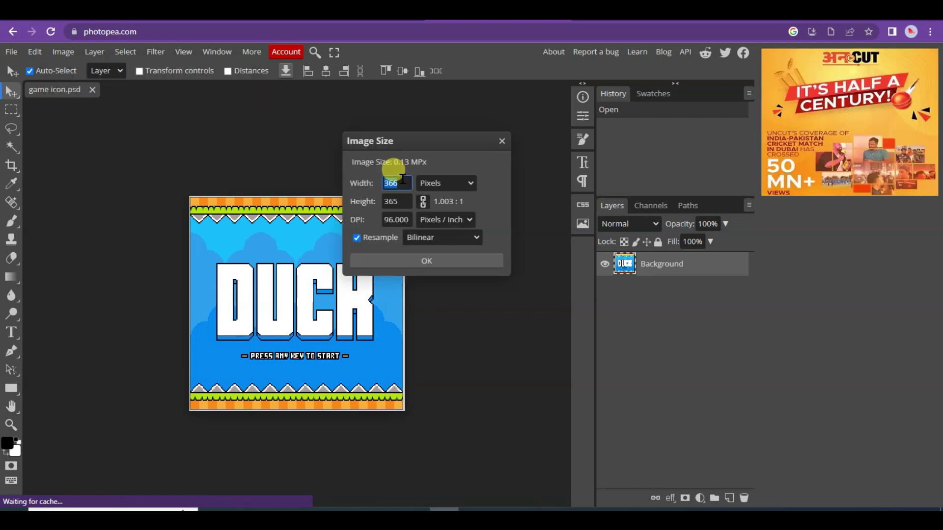
text(712)
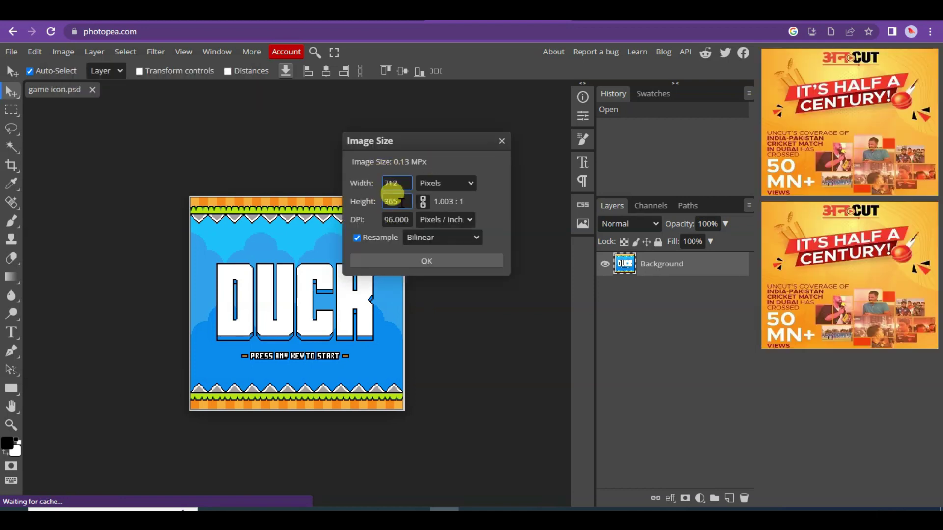
click(395, 202)
text(4)
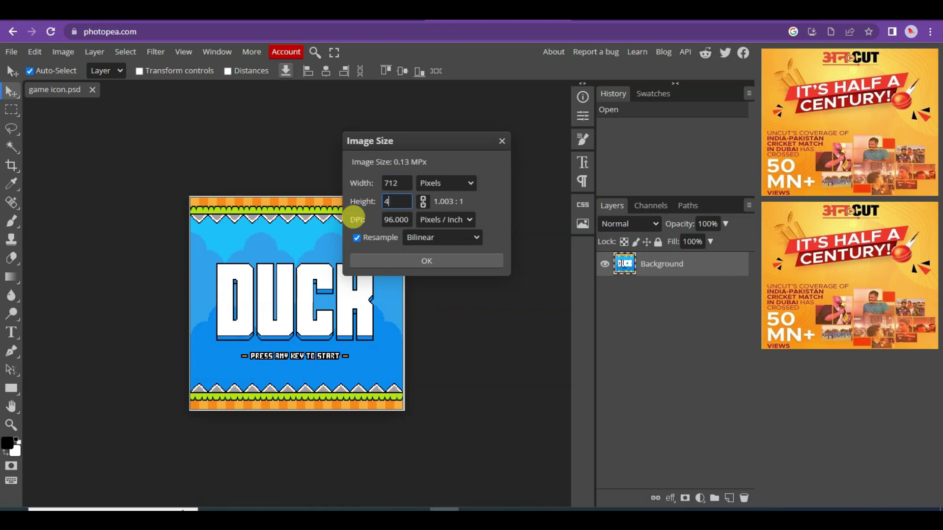
text(00)
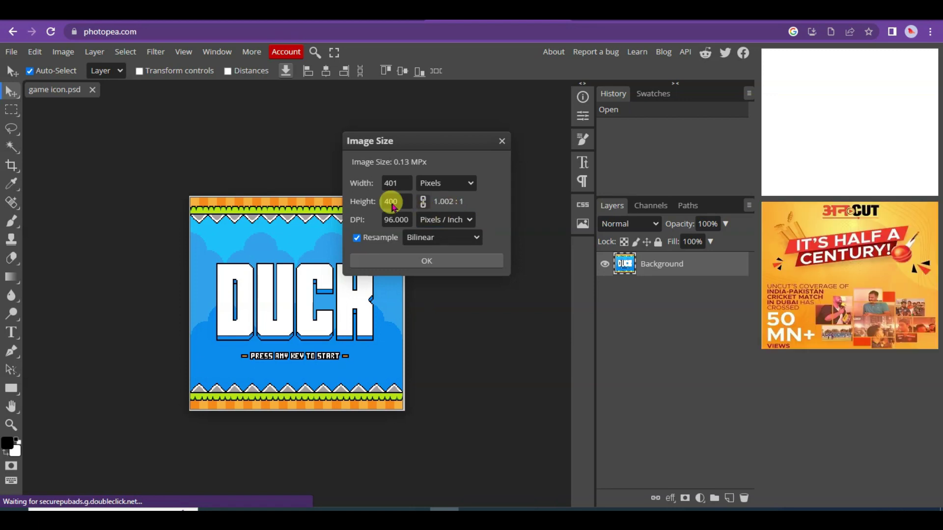
double_click(391, 183)
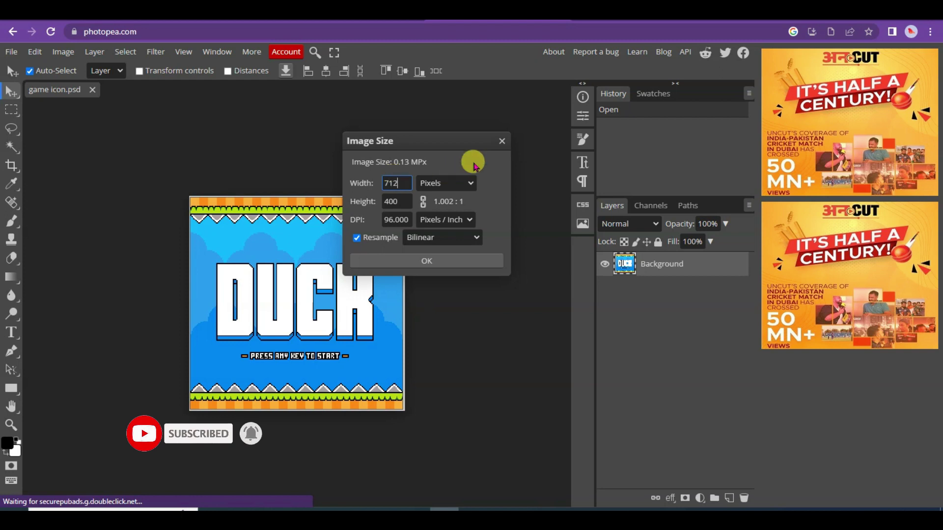
click(428, 262)
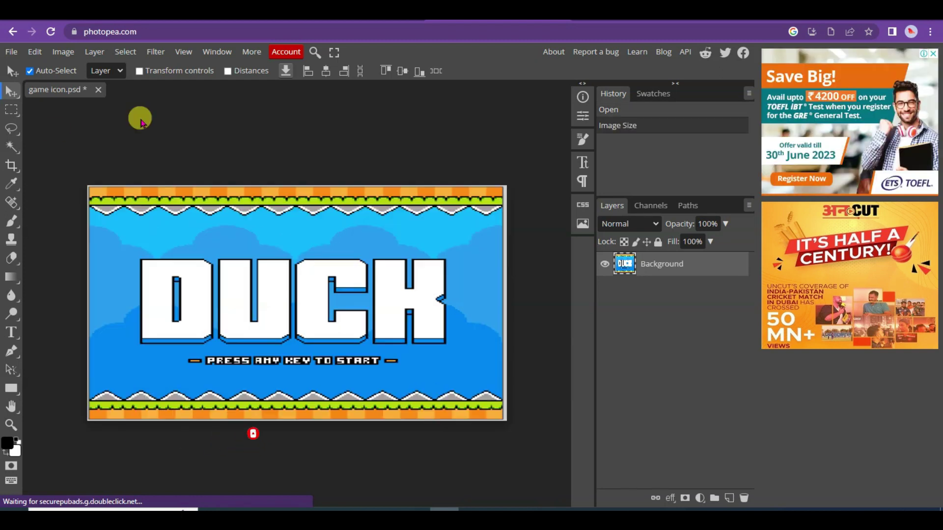
click(11, 53)
mouse_move(71, 234)
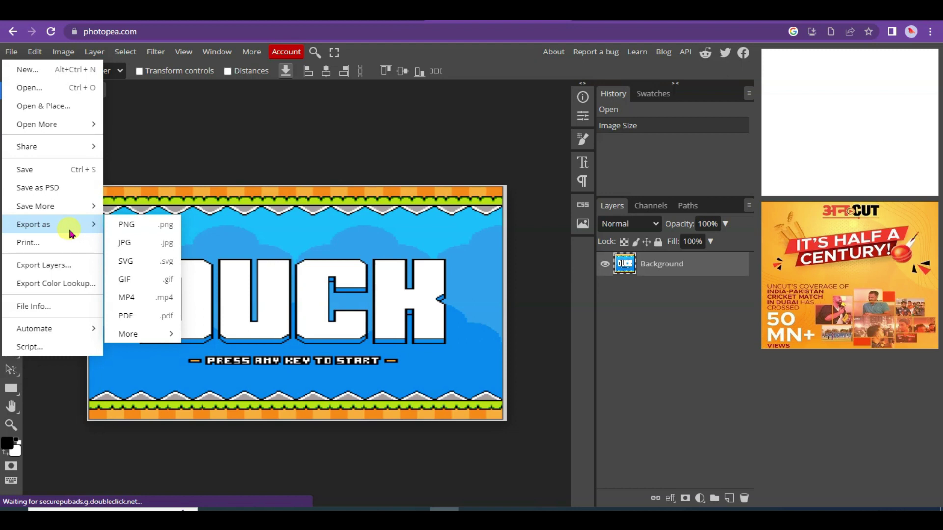
Export the resized image as a 'game icon' PNG and find it in Downloads.
click(148, 225)
click(450, 256)
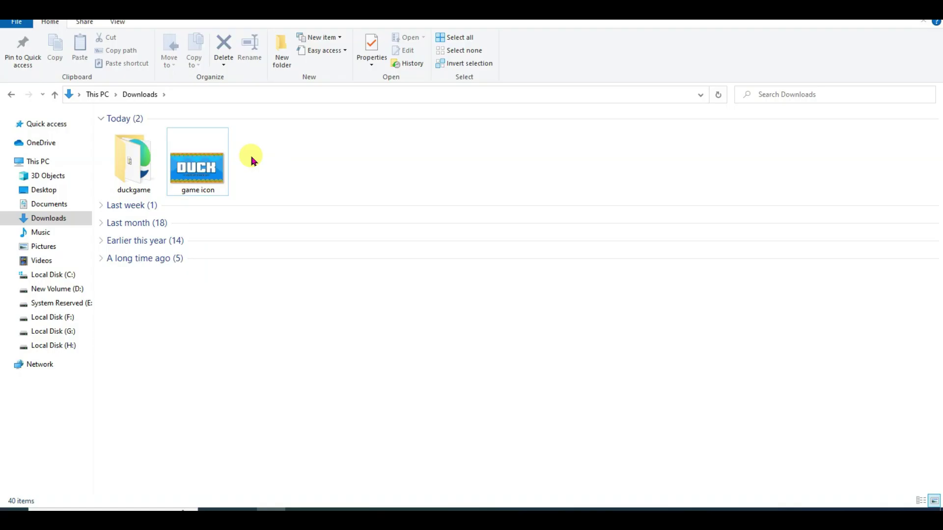
click(196, 194)
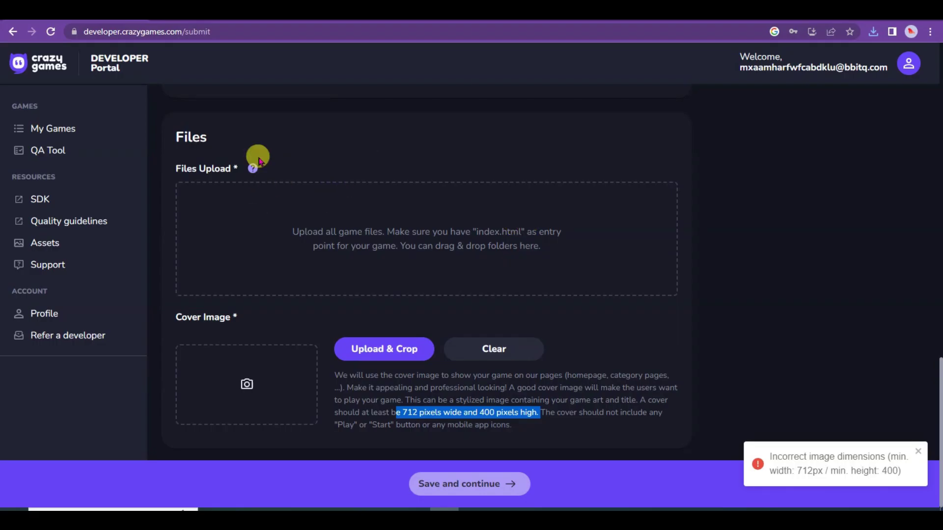
Upload and crop the 'game icon' file as the cover image.
click(359, 361)
click(142, 129)
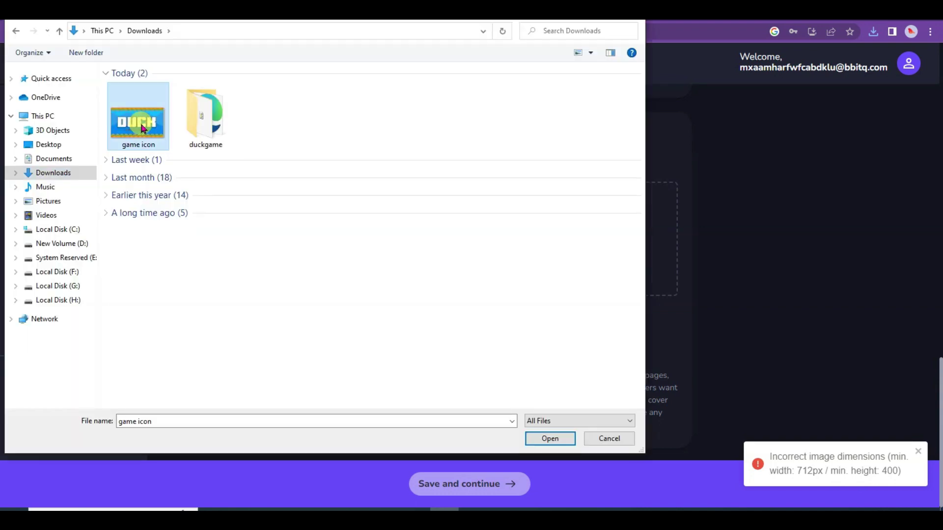
click(550, 438)
click(485, 427)
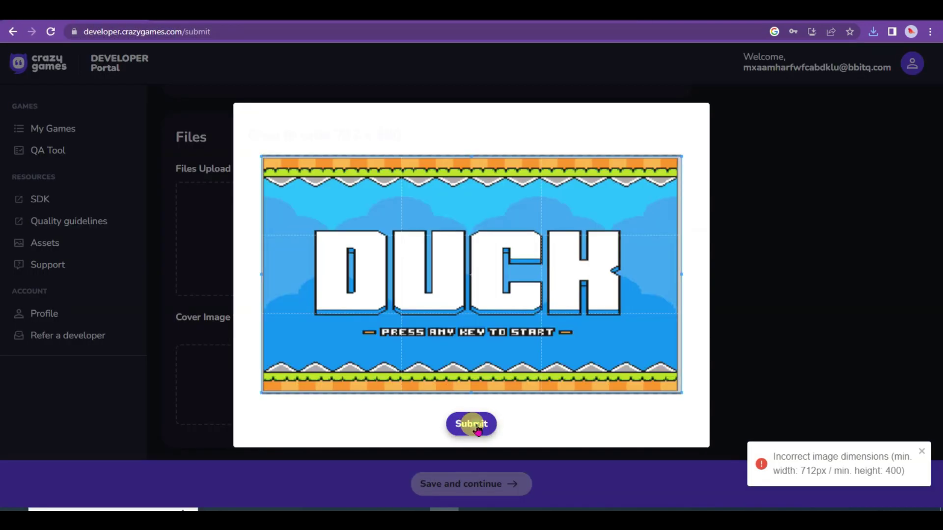
Drag the duckgame folder into the Files Upload box.
drag(292, 231, 555, 253)
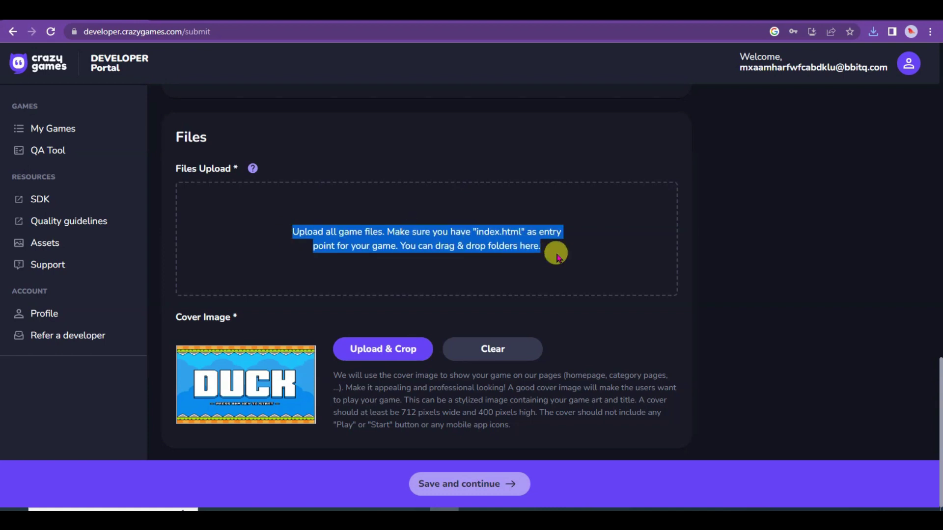
drag(143, 162, 527, 260)
drag(526, 260, 526, 260)
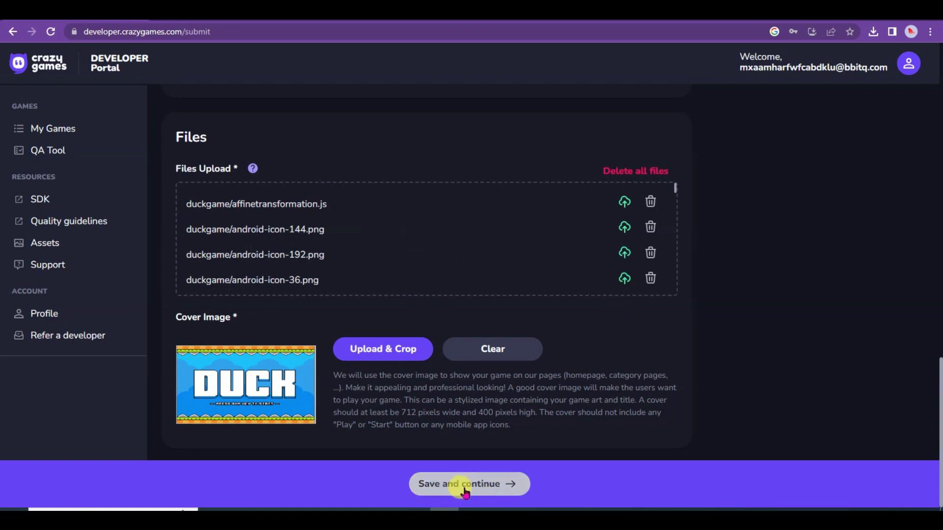
Save the submission as a draft.
click(497, 486)
triple_click(353, 248)
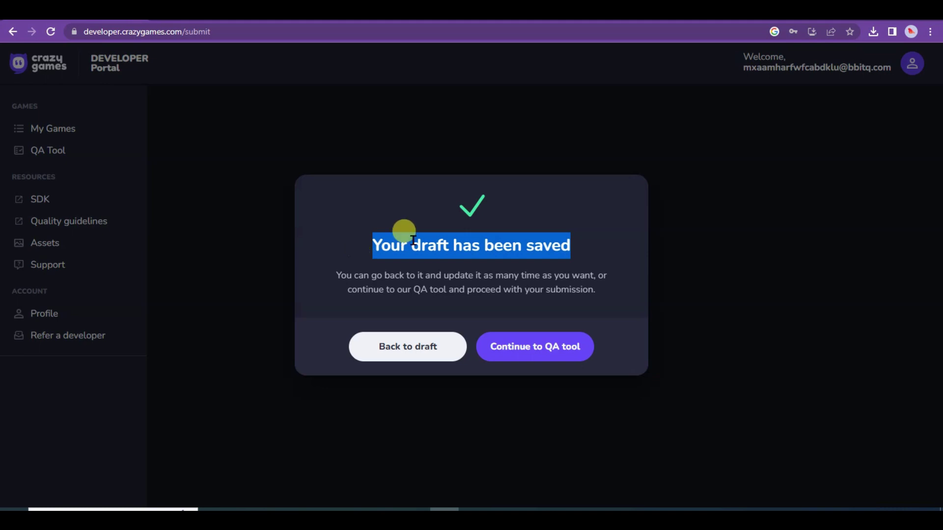
click(611, 237)
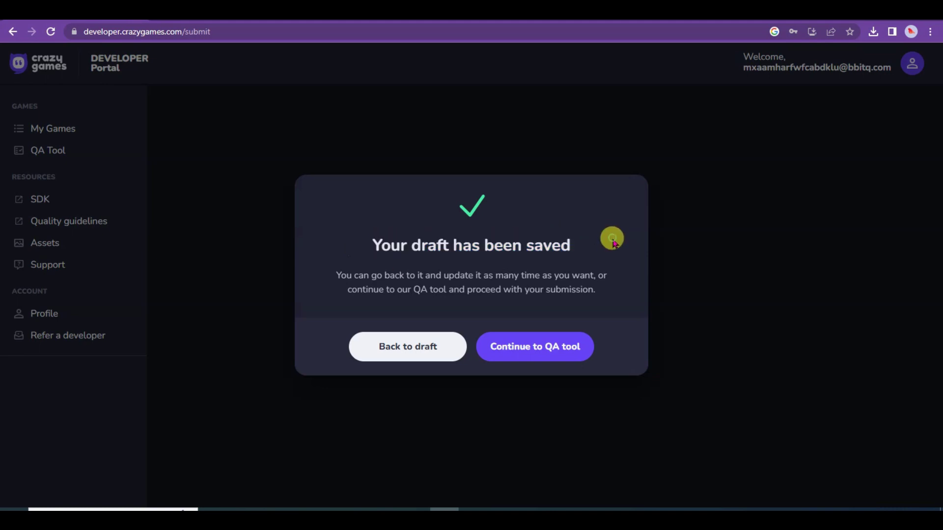
In the QA tool, accept cookies and play the duck level to the door with arrow keys.
click(564, 349)
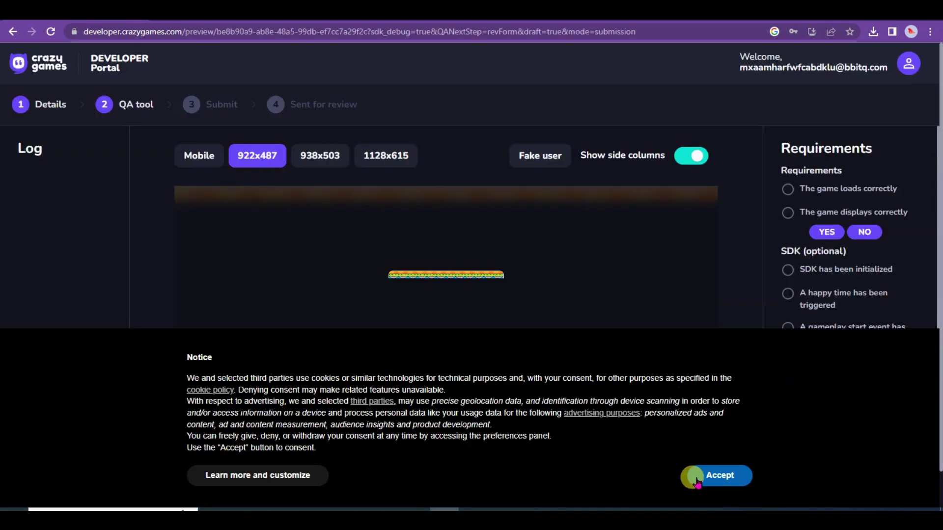
click(734, 479)
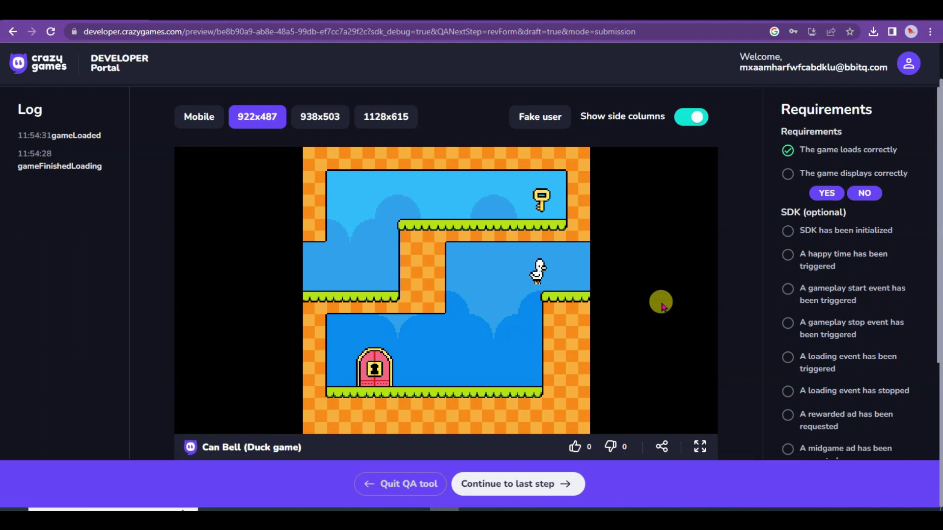
key(Right)
key(Up)
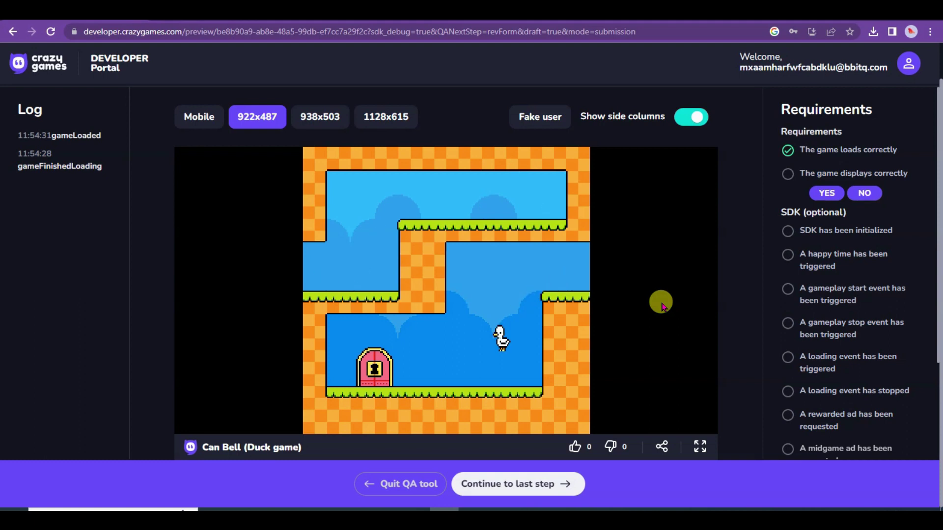
key(Left)
key(Down)
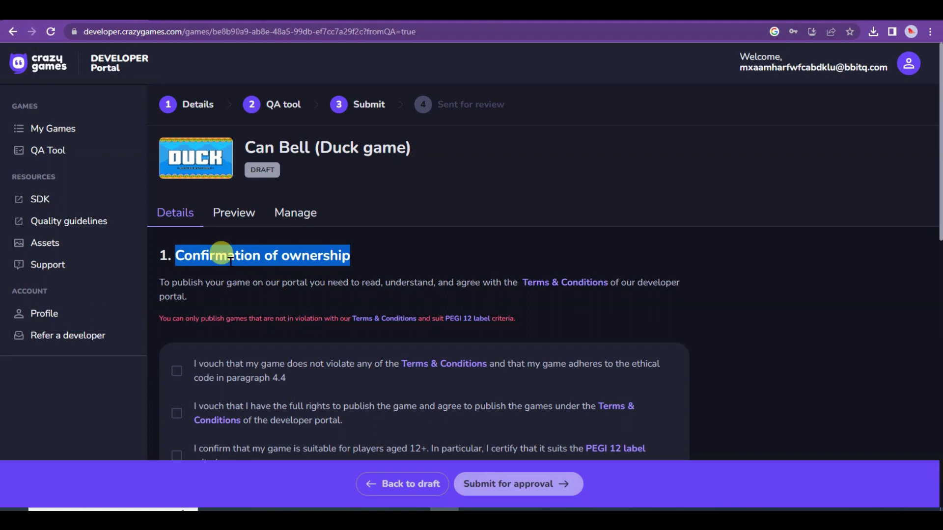
Tick the ownership boxes: no Terms & Conditions breach, full publishing rights, suitable for ages 12+.
scroll(312, 277, down, 3)
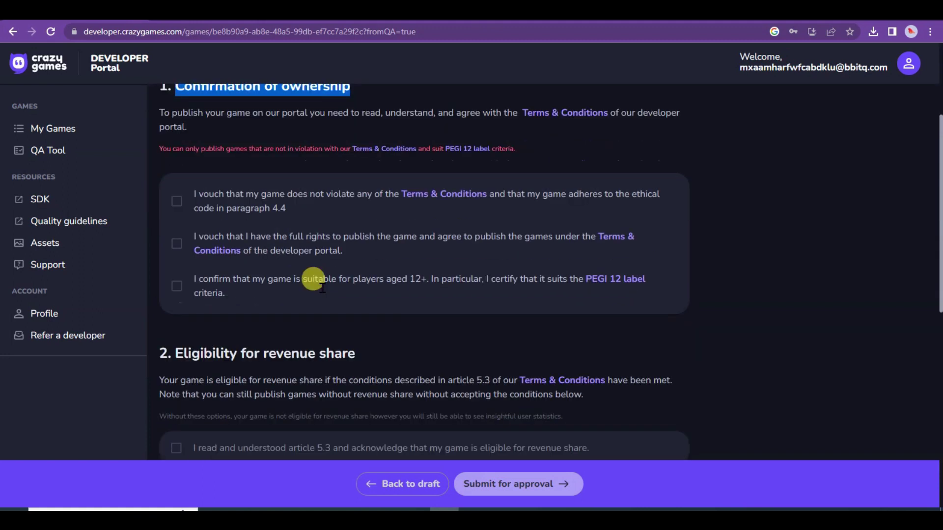
click(178, 237)
click(438, 279)
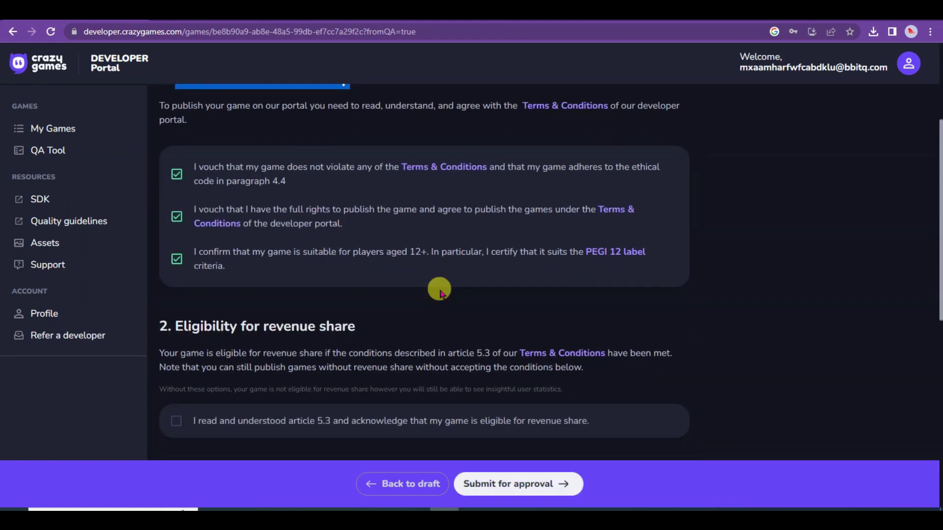
scroll(437, 287, down, 5)
click(175, 186)
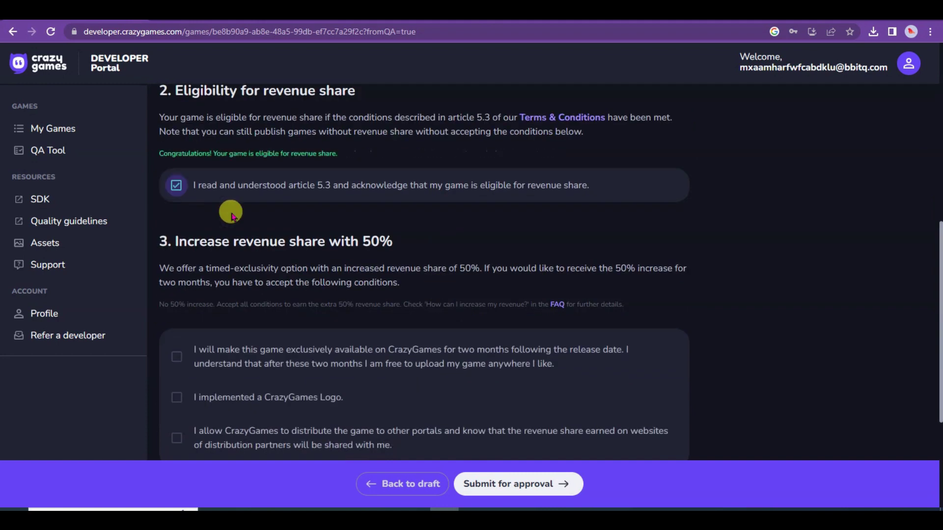
Accept revenue share, two-month exclusivity and CrazyGames Logo terms, then submit for approval.
scroll(231, 211, down, 3)
click(177, 180)
click(177, 220)
click(178, 255)
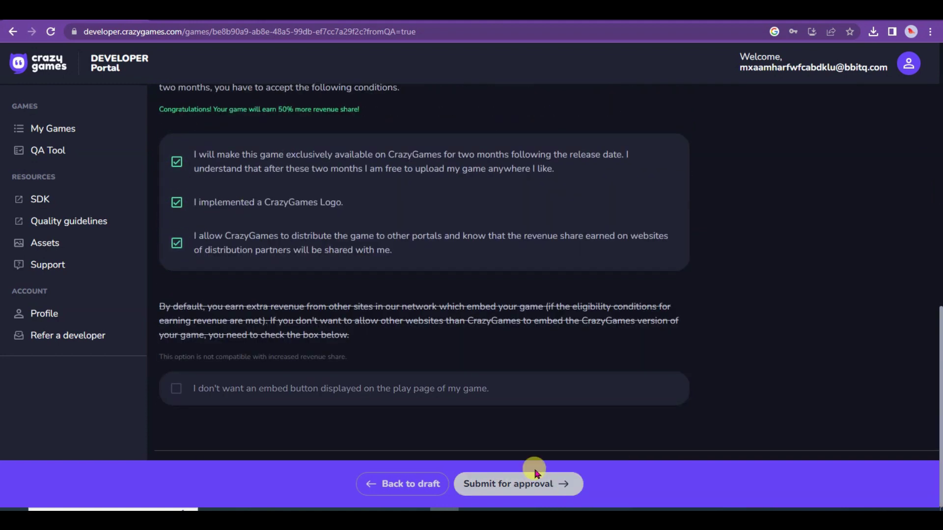
click(550, 485)
triple_click(427, 238)
drag(324, 268, 475, 269)
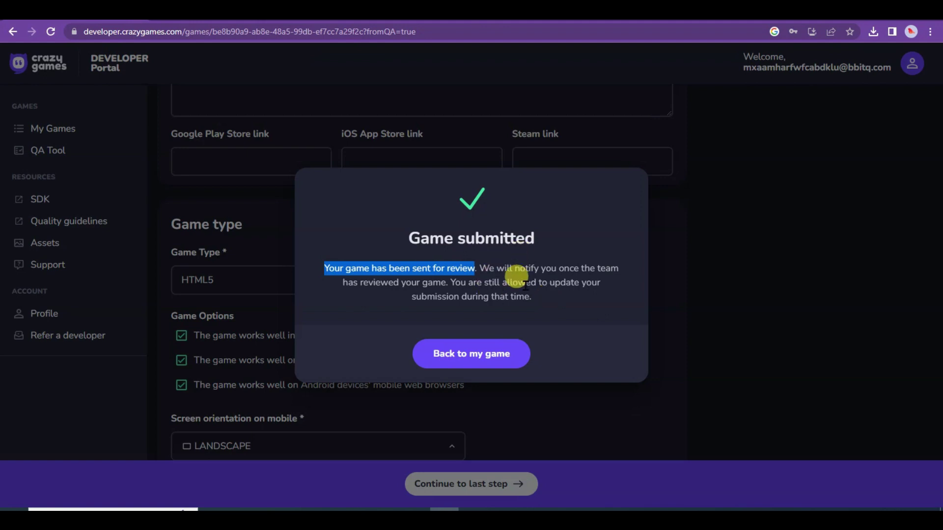
Go back to the Can Bell (Duck game) page and highlight its title.
click(473, 157)
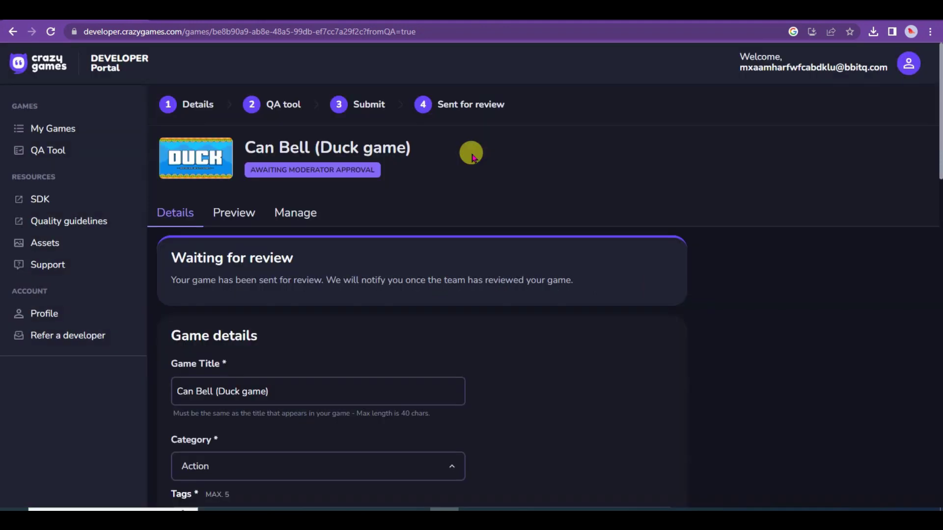
drag(243, 151, 402, 143)
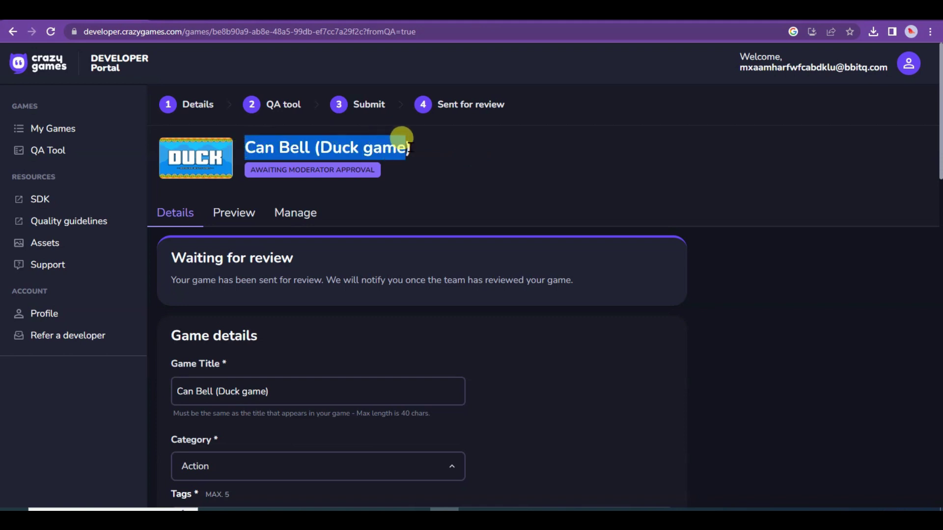
click(315, 143)
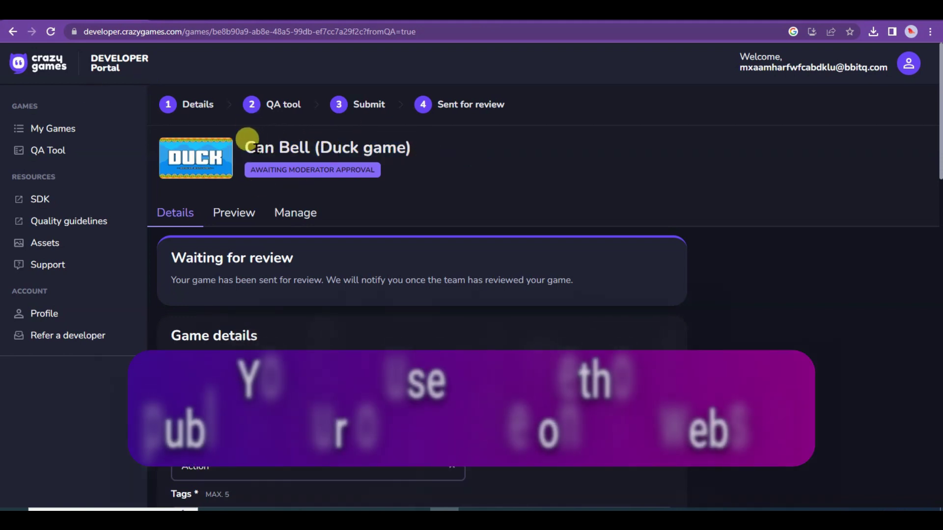
drag(246, 142, 400, 140)
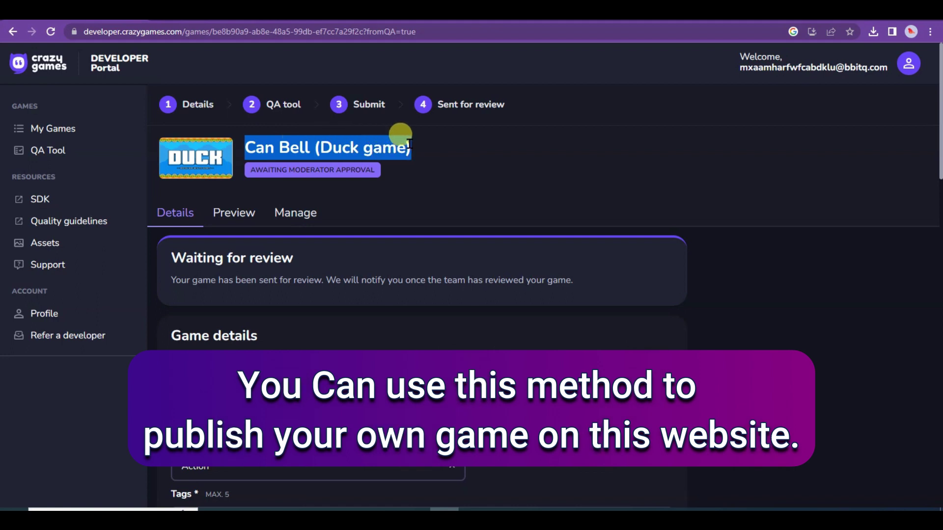
click(468, 162)
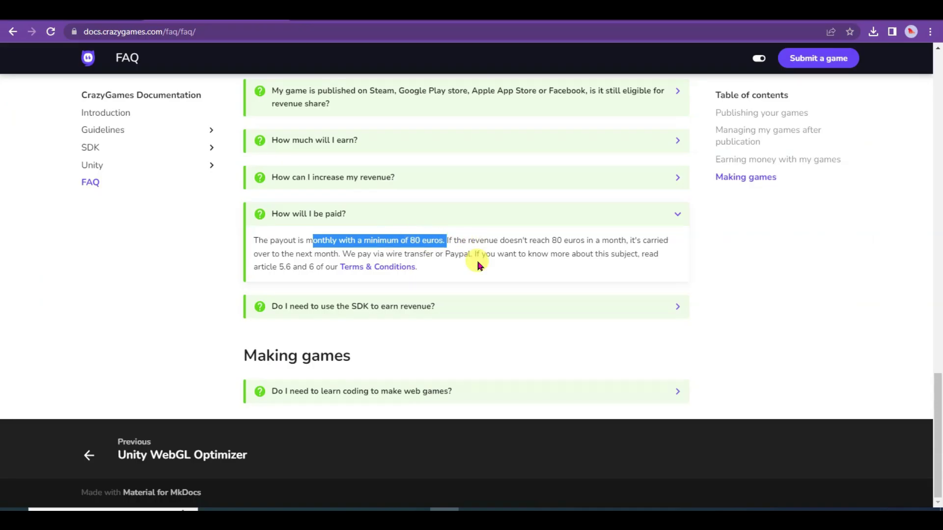
Read the wire transfer or PayPal payout answer, then scroll up to Earning money with my games.
drag(342, 254, 480, 254)
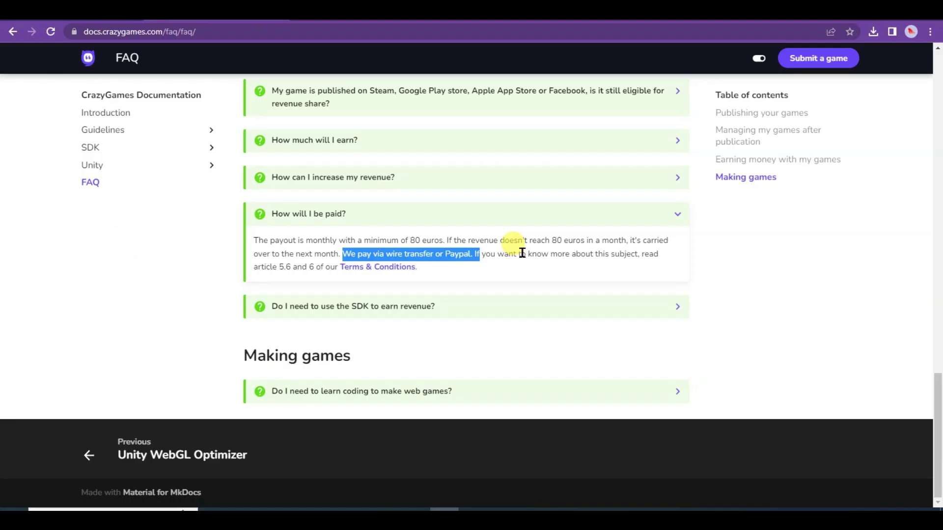
scroll(522, 253, up, 3)
drag(244, 155, 479, 157)
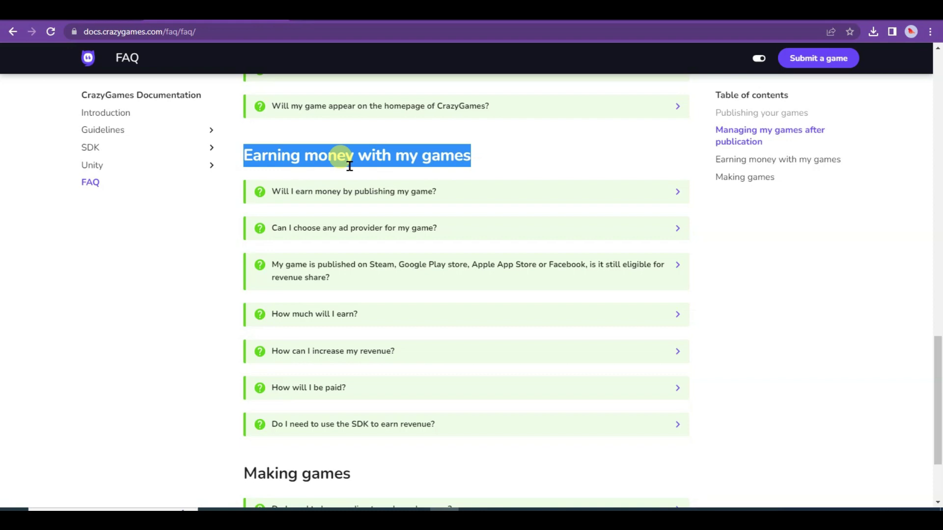